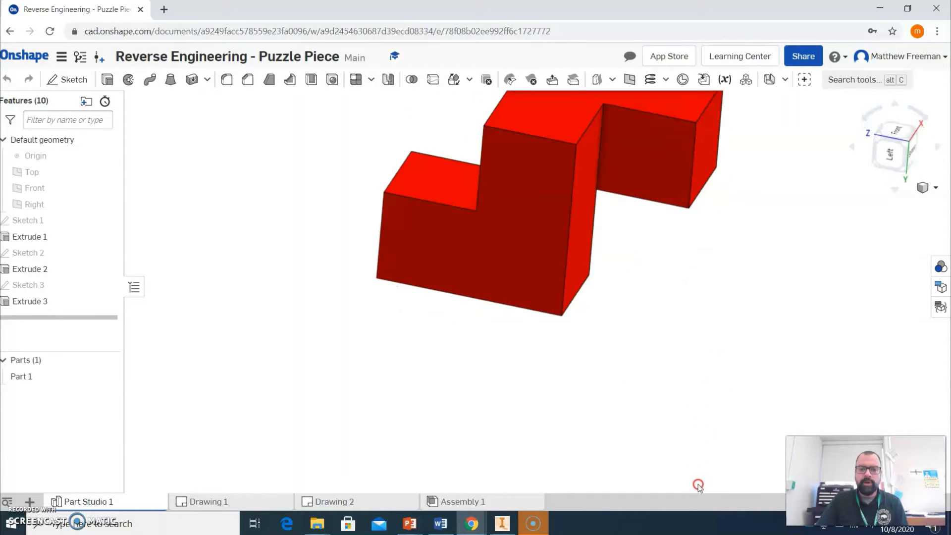
Switch from the part studio to the Drawing 1 sheet.
{"action": "right_click_drag", "start_coordinate": [700, 342], "coordinate": [696, 418]}
{"action": "middle_click_drag", "start_coordinate": [695, 418], "coordinate": [675, 437]}
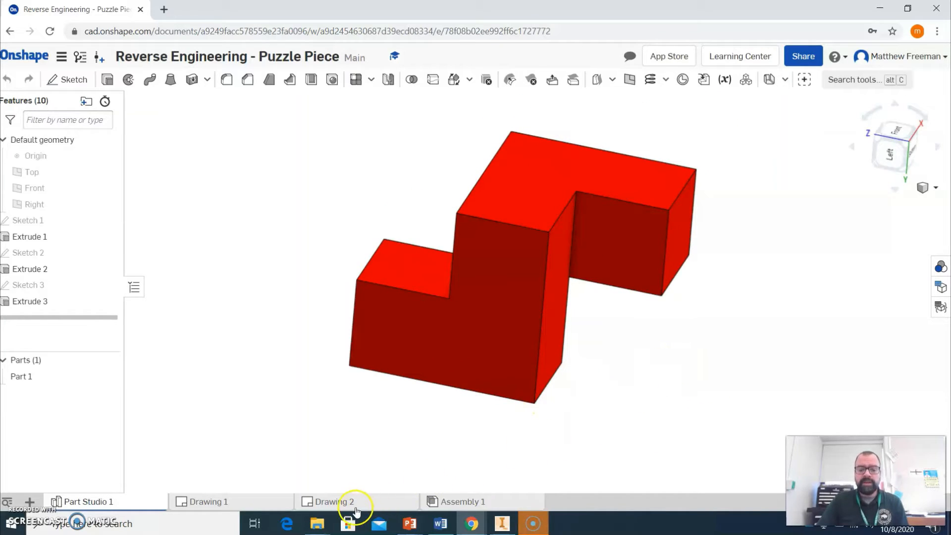
{"action": "mouse_move", "coordinate": [351, 504]}
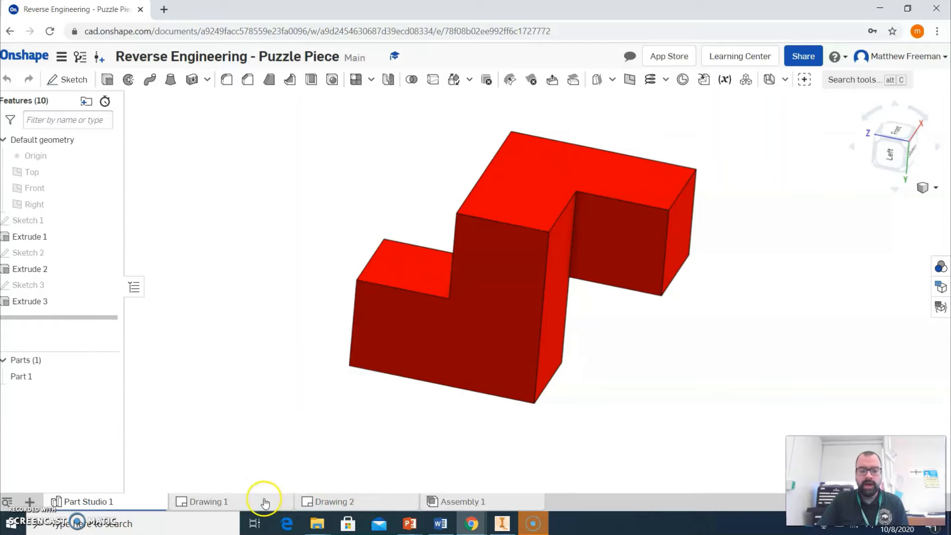
{"action": "left_click", "coordinate": [261, 501]}
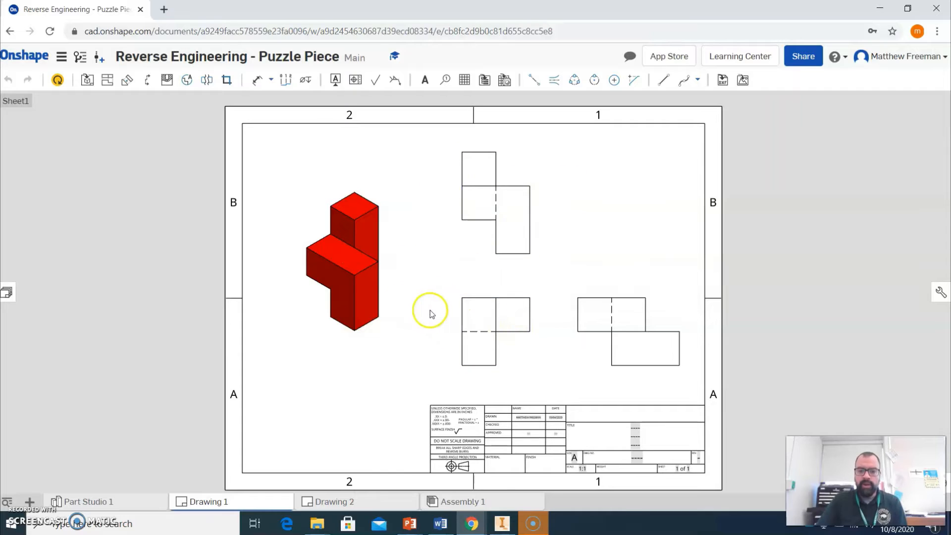
Delete all four existing views from the drawing sheet: the isometric and the three orthographic views.
{"action": "left_click", "coordinate": [348, 303]}
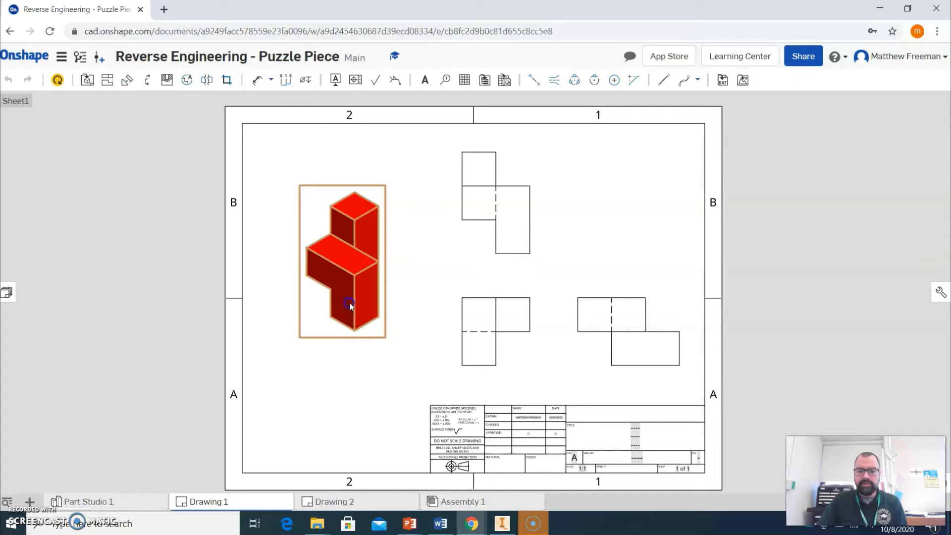
{"action": "key", "text": "Delete"}
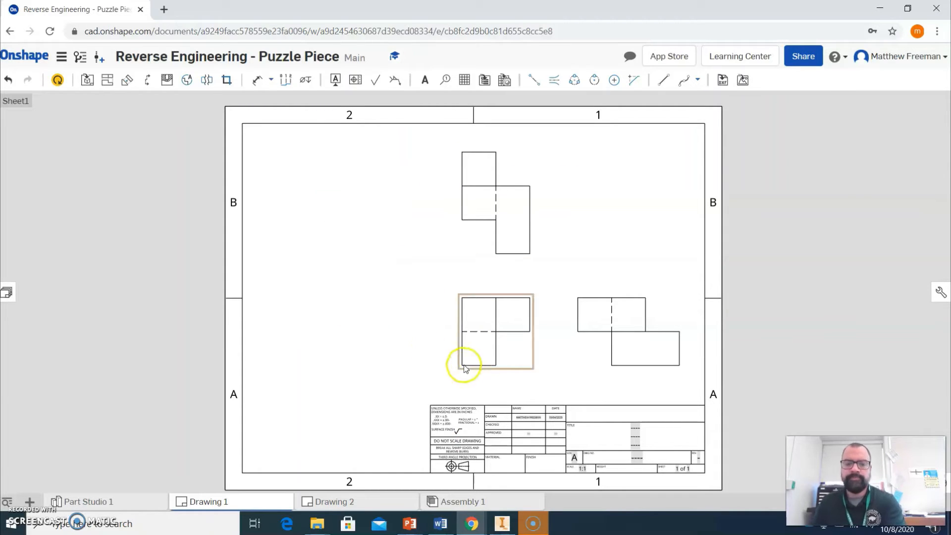
{"action": "left_click", "coordinate": [507, 232]}
{"action": "key", "text": "Delete"}
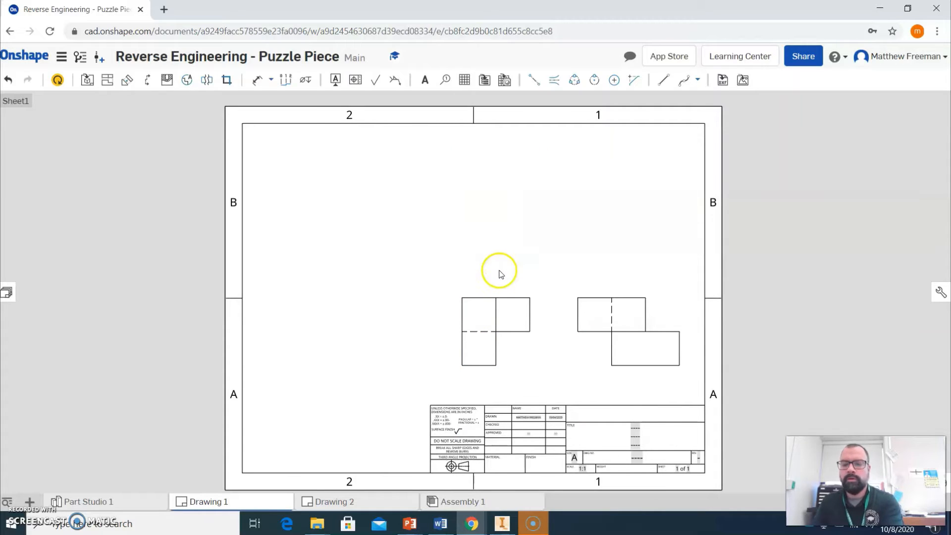
{"action": "left_click", "coordinate": [496, 319]}
{"action": "key", "text": "Delete"}
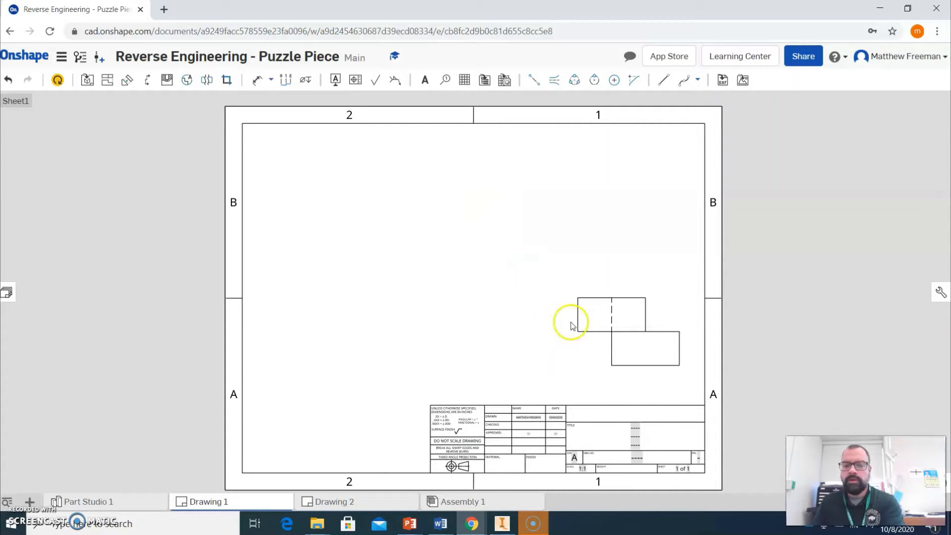
{"action": "left_click", "coordinate": [604, 326]}
{"action": "key", "text": "Delete"}
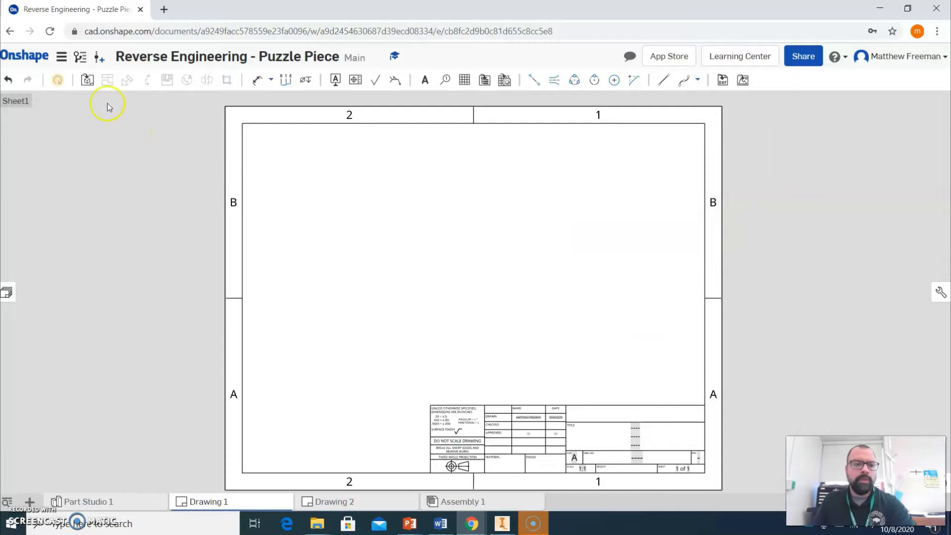
Insert a Front view of Part 1 from Part Studio 1 near the middle of the sheet.
{"action": "left_click", "coordinate": [86, 78]}
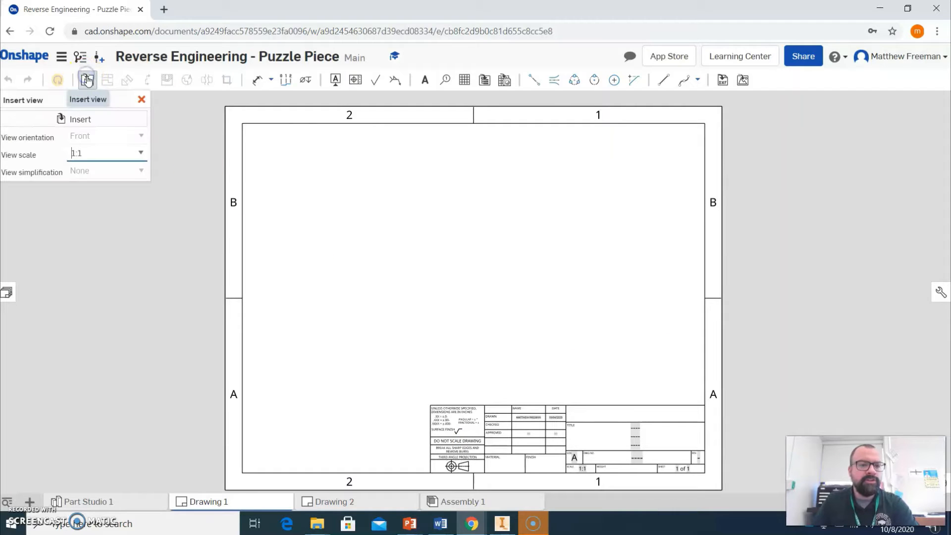
{"action": "left_click", "coordinate": [86, 121]}
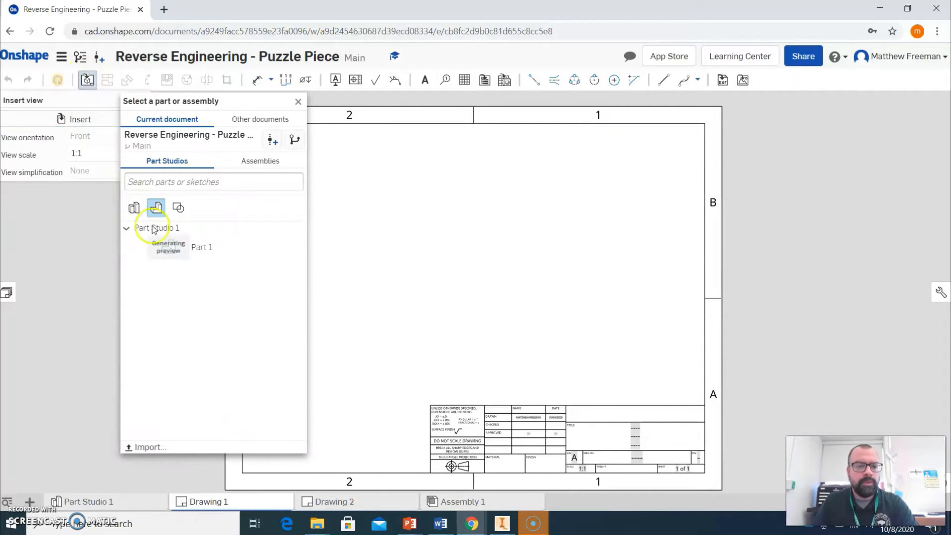
{"action": "left_click", "coordinate": [218, 252]}
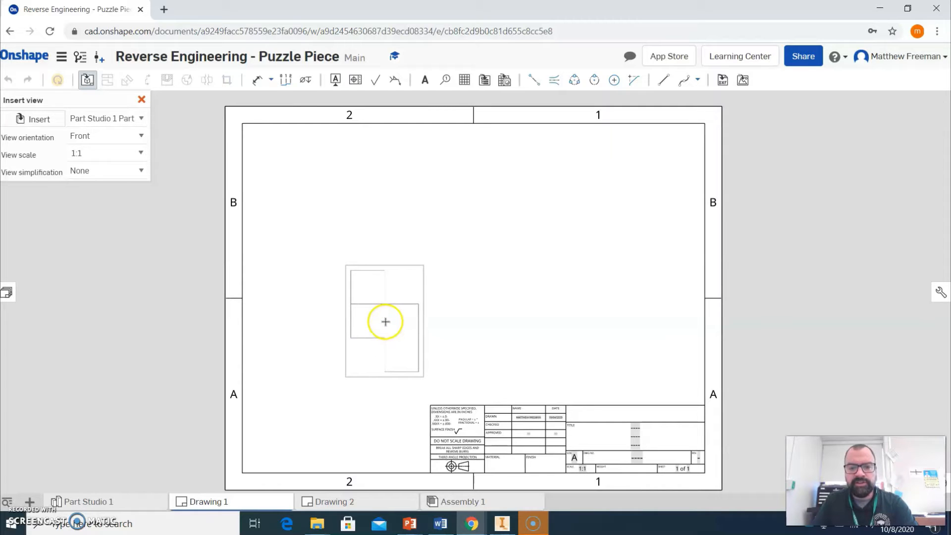
{"action": "left_click", "coordinate": [385, 322]}
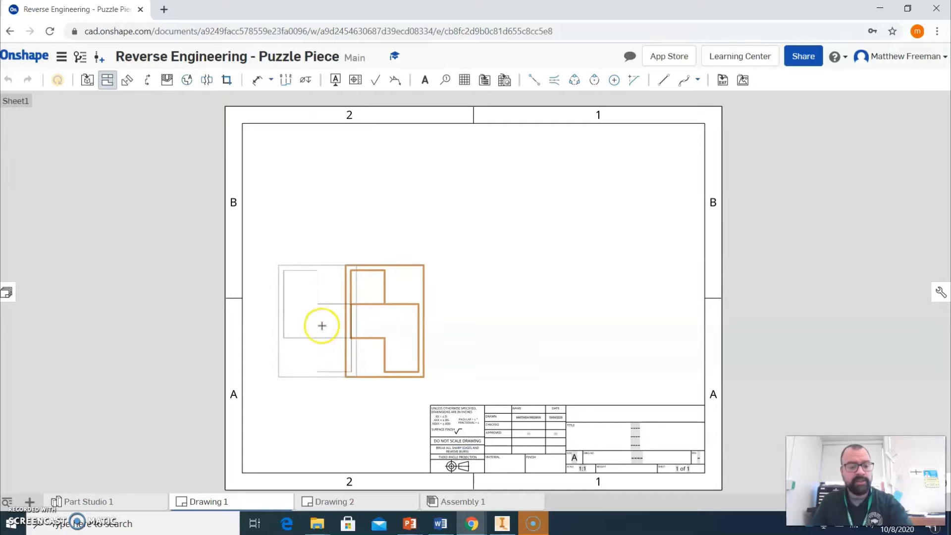
{"action": "key", "text": "Escape"}
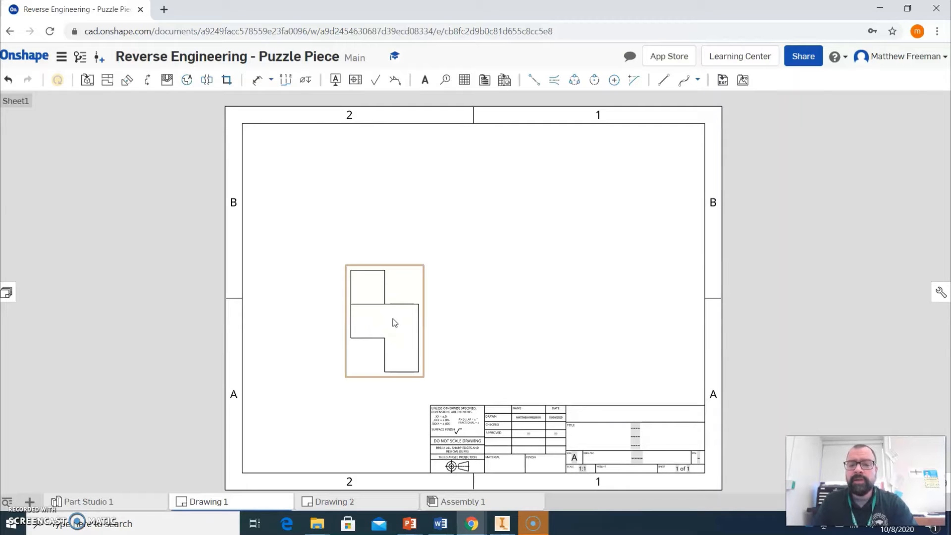
Try the view's orientation as Right, Back and Top in its properties, returning it to Front.
{"action": "double_click", "coordinate": [394, 322]}
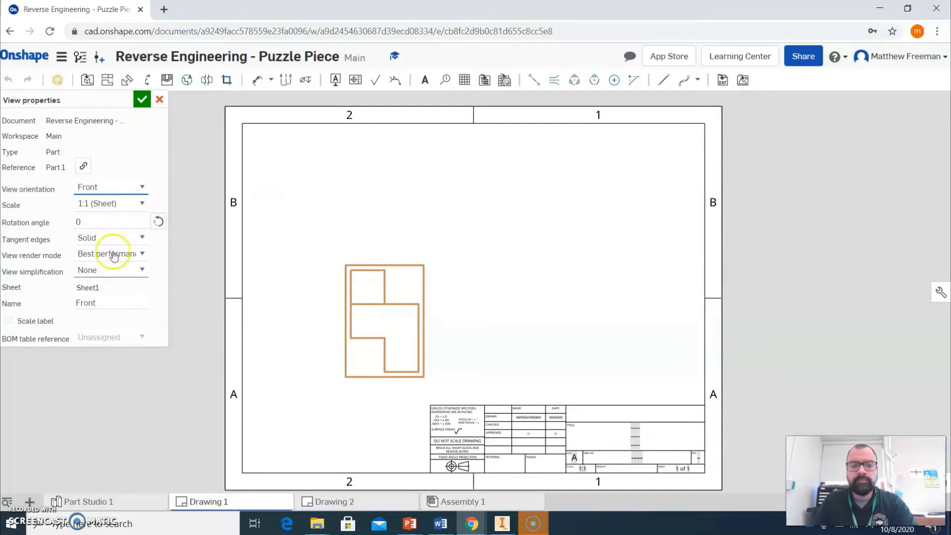
{"action": "left_click", "coordinate": [142, 187]}
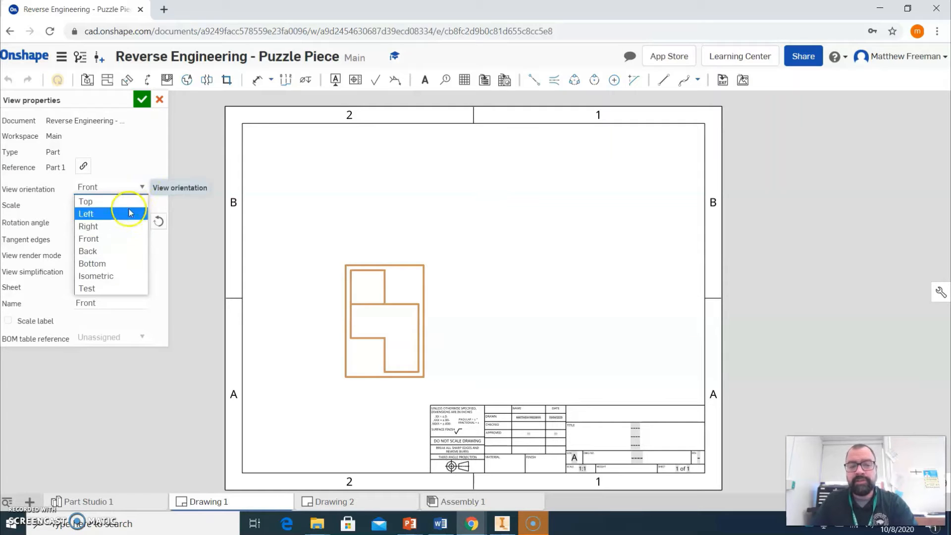
{"action": "left_click", "coordinate": [110, 241]}
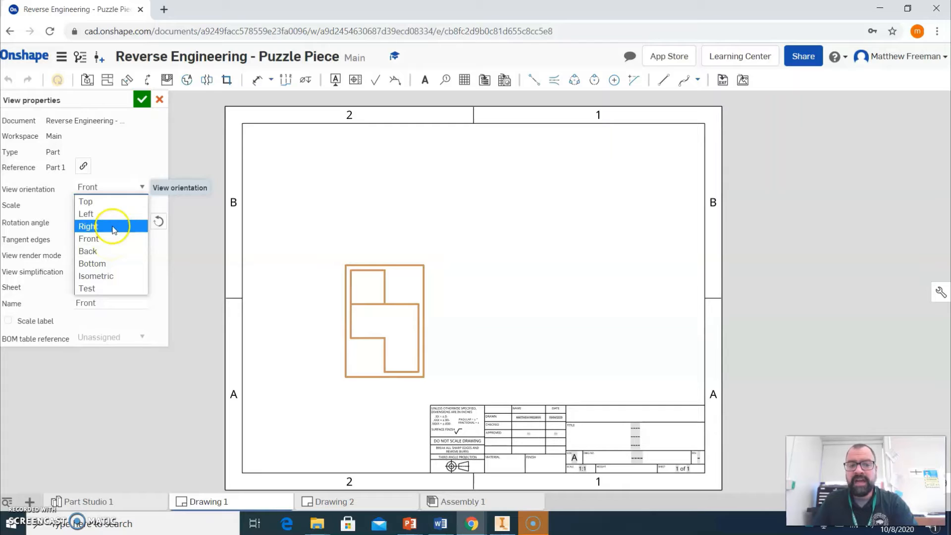
{"action": "left_click", "coordinate": [112, 227]}
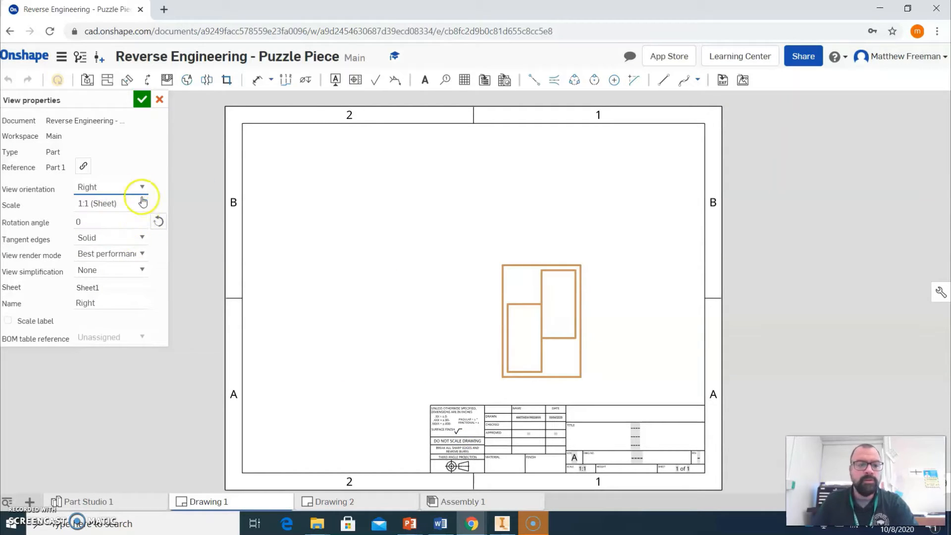
{"action": "left_click", "coordinate": [142, 187]}
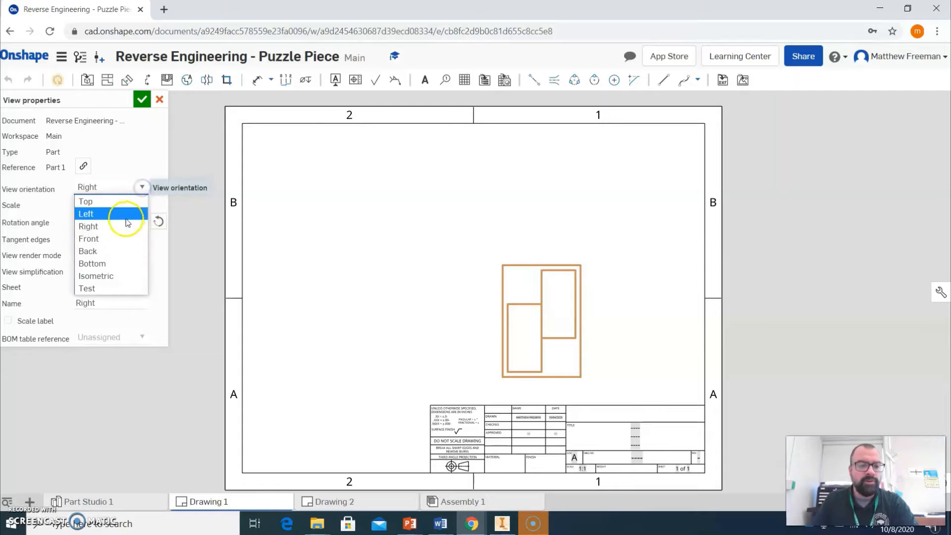
{"action": "left_click", "coordinate": [113, 251]}
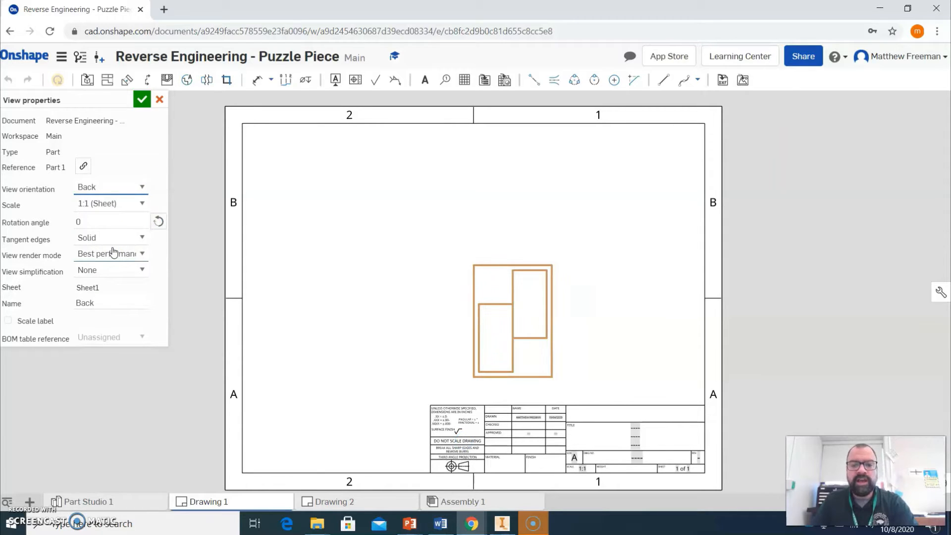
{"action": "left_click", "coordinate": [141, 190]}
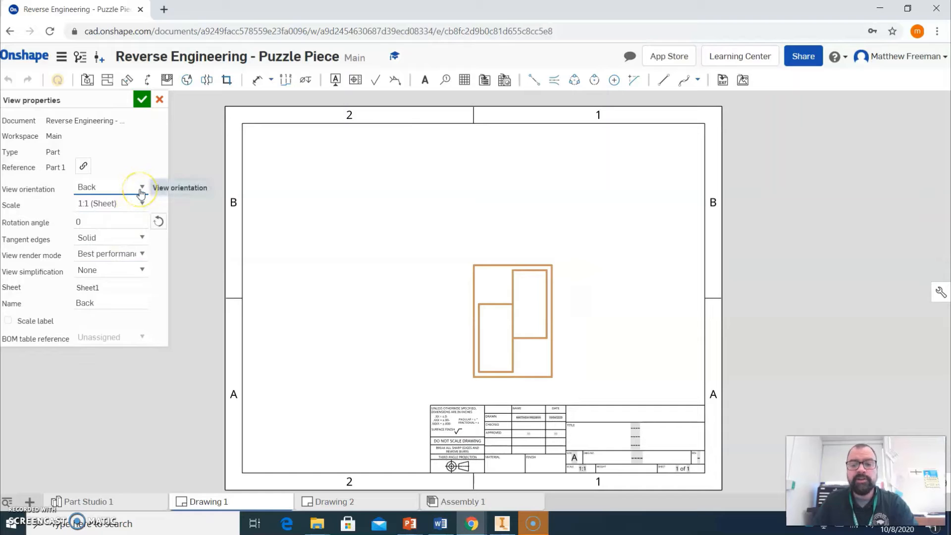
{"action": "left_click", "coordinate": [131, 198]}
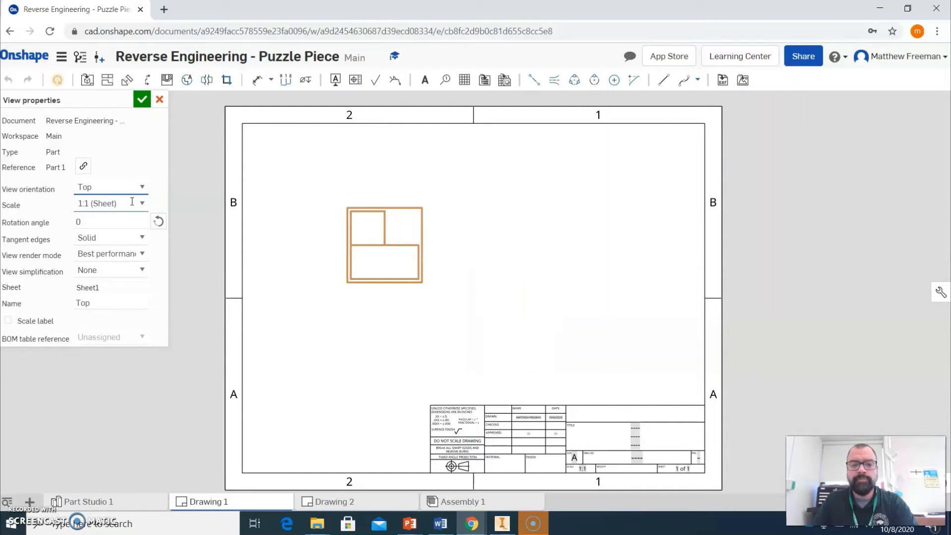
{"action": "left_click", "coordinate": [142, 186]}
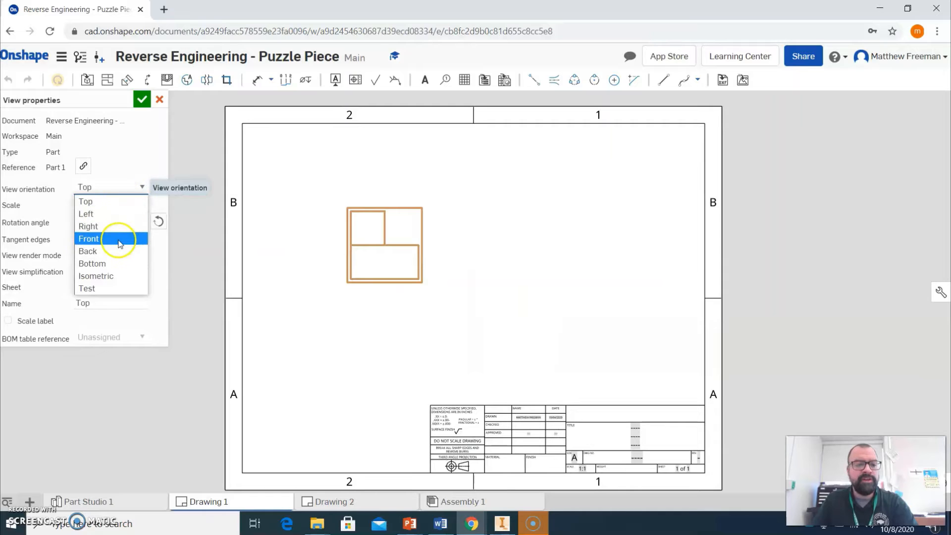
{"action": "left_click", "coordinate": [119, 243]}
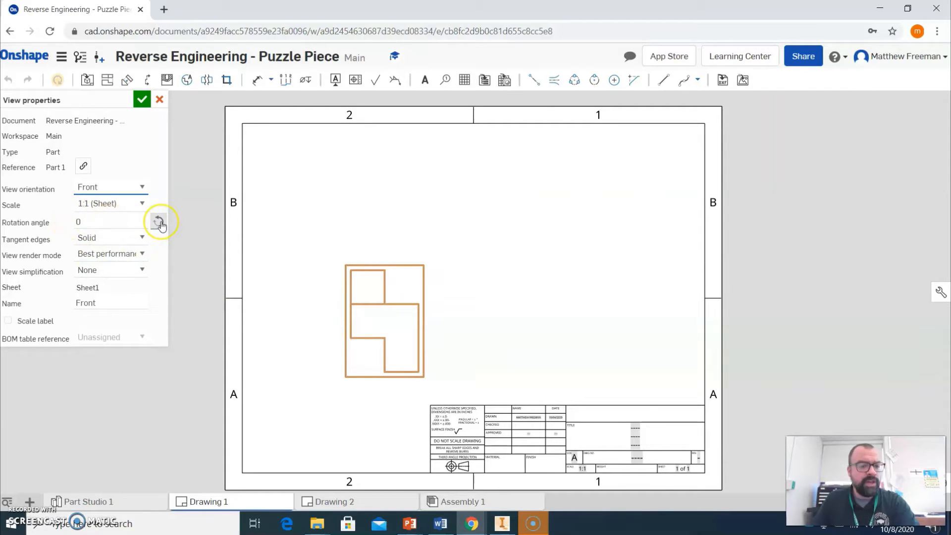
Set the view's rotation angle to 90 and accept the view properties.
{"action": "left_click", "coordinate": [160, 223]}
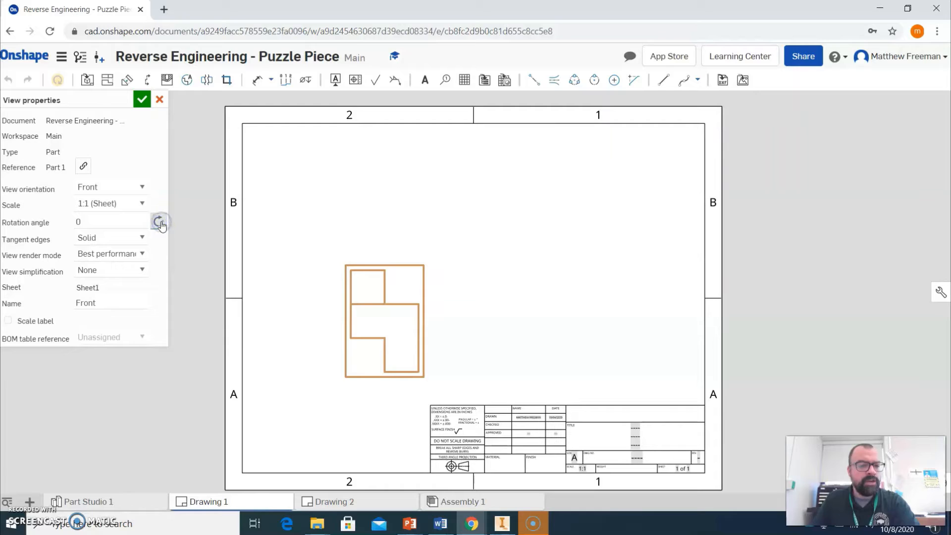
{"action": "left_click", "coordinate": [121, 220]}
{"action": "left_click_drag", "start_coordinate": [120, 220], "coordinate": [74, 226]}
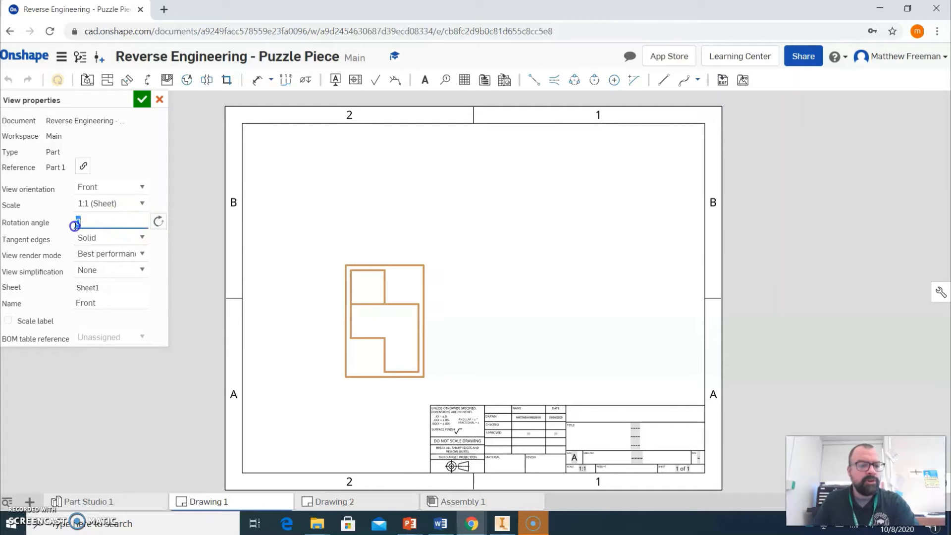
{"action": "type", "text": "90"}
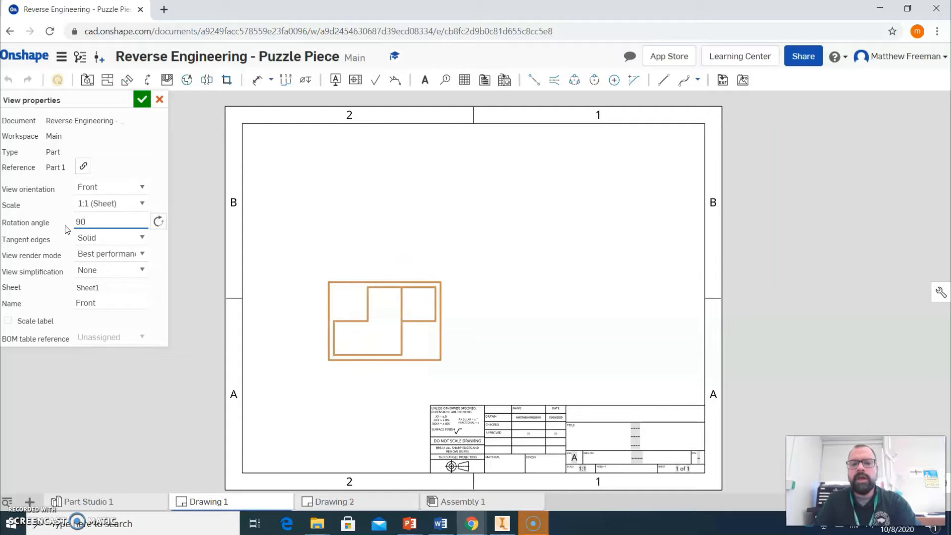
{"action": "left_click", "coordinate": [111, 272]}
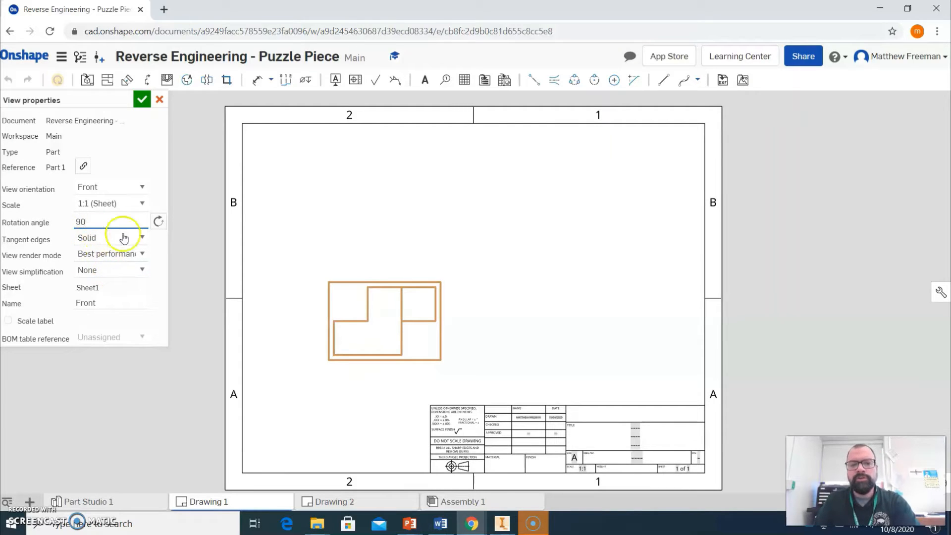
{"action": "left_click", "coordinate": [142, 100]}
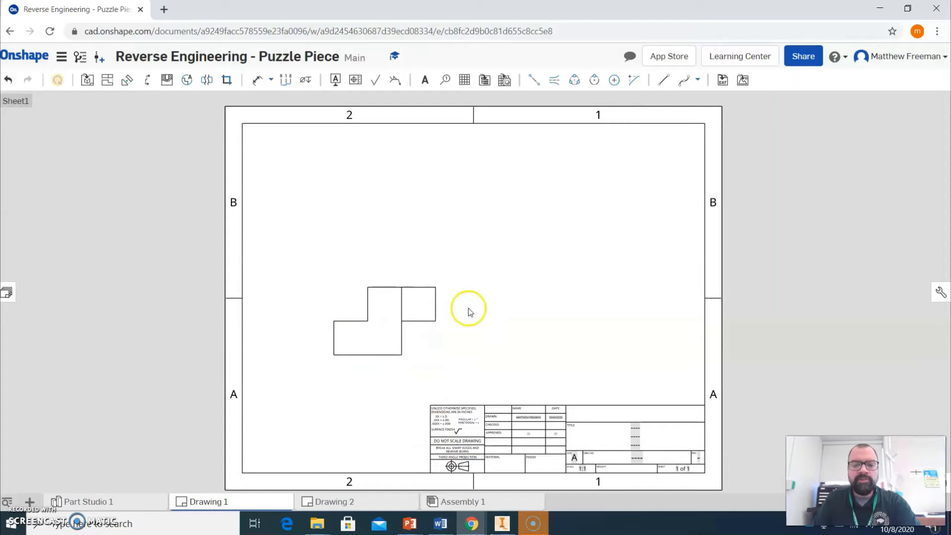
Show hidden lines in the rotated front view.
{"action": "right_click_drag", "start_coordinate": [504, 280], "coordinate": [500, 407]}
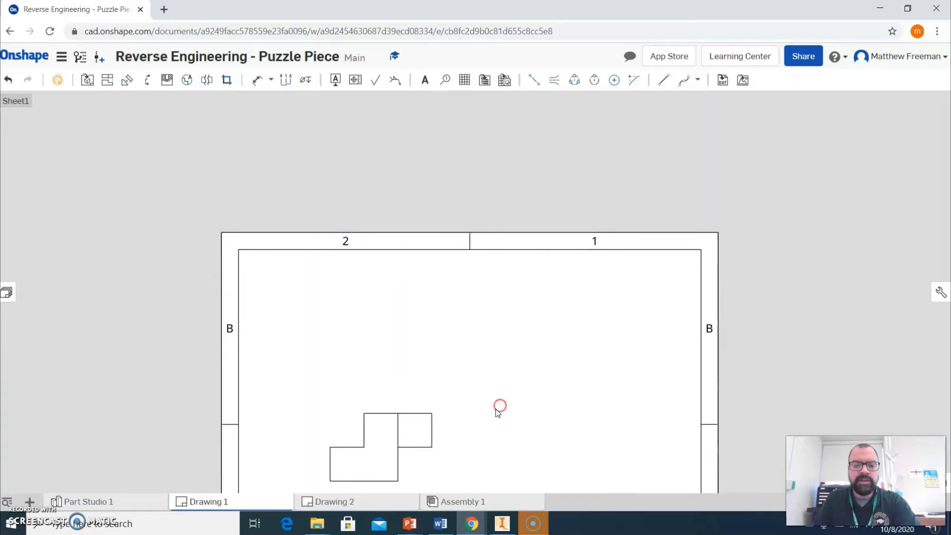
{"action": "right_click", "coordinate": [391, 442]}
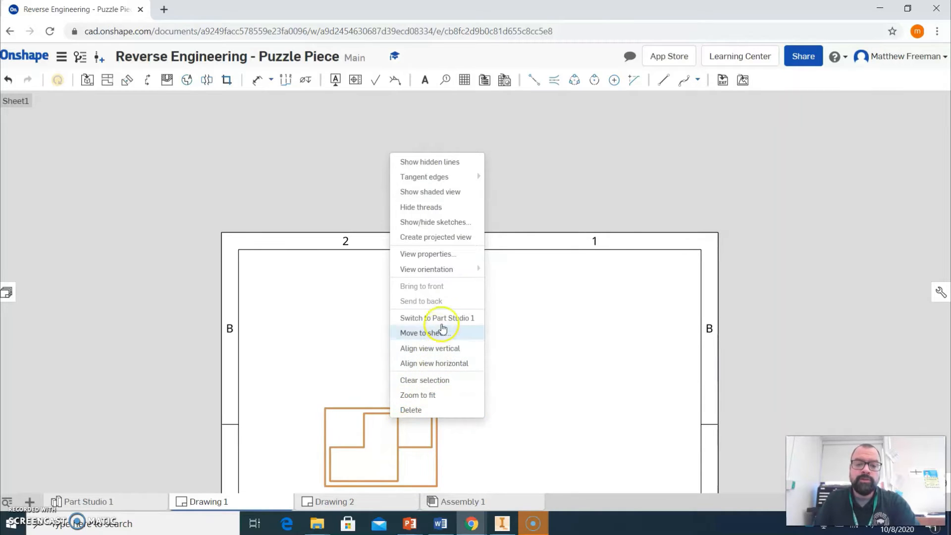
{"action": "left_click", "coordinate": [436, 168]}
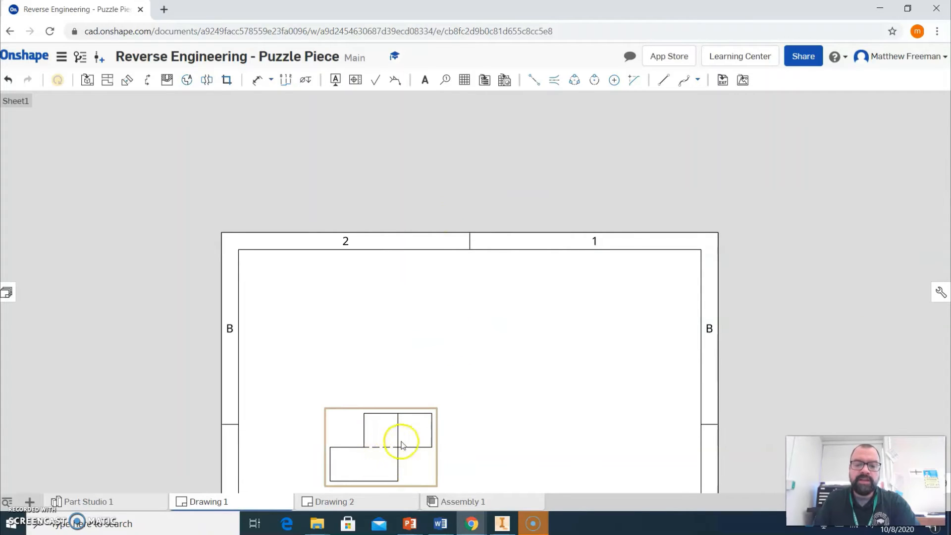
Move the front view up toward the middle of the sheet.
{"action": "scroll", "coordinate": [410, 442], "scroll_direction": "down", "scroll_amount": 2}
{"action": "scroll", "coordinate": [410, 442], "scroll_direction": "down", "scroll_amount": 2}
{"action": "middle_click_drag", "start_coordinate": [410, 442], "coordinate": [433, 342]}
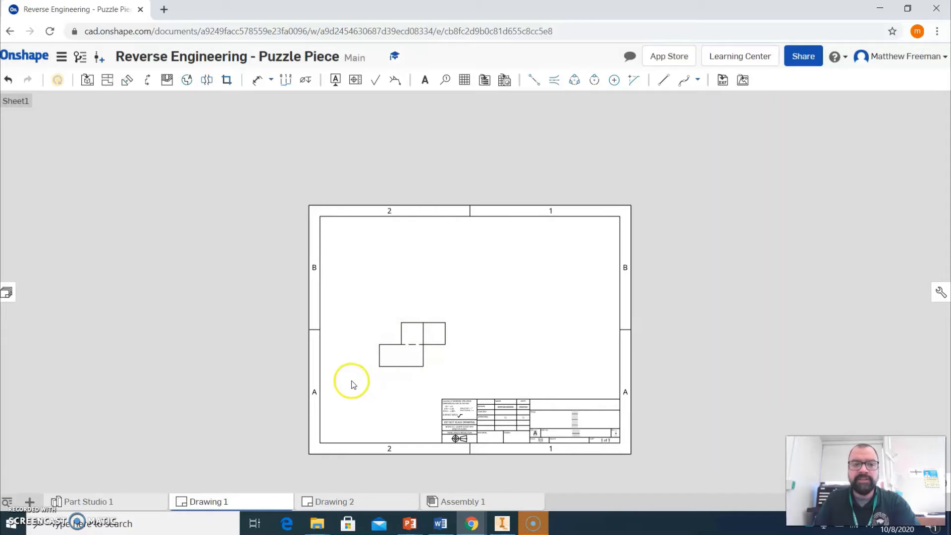
Project a top view above the front view and a right side view beside it.
{"action": "left_click", "coordinate": [104, 83]}
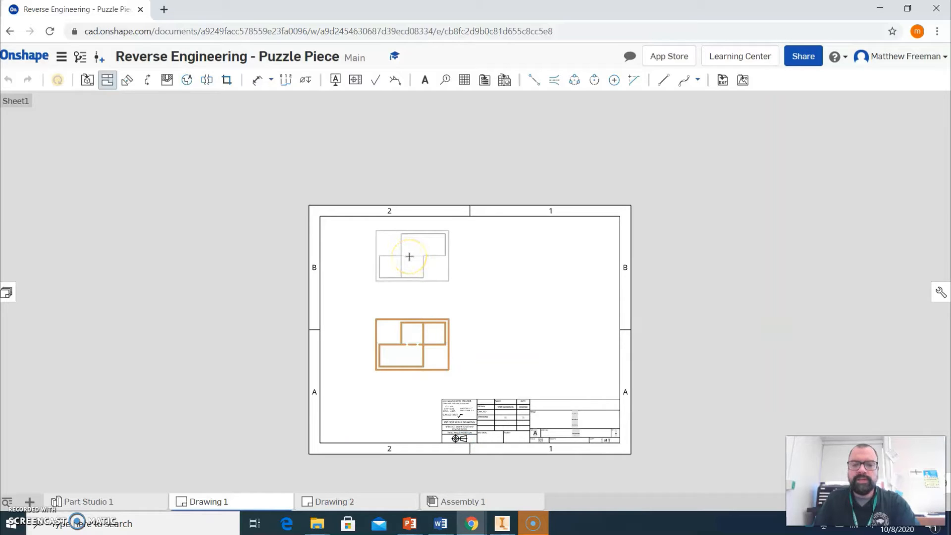
{"action": "left_click", "coordinate": [410, 256]}
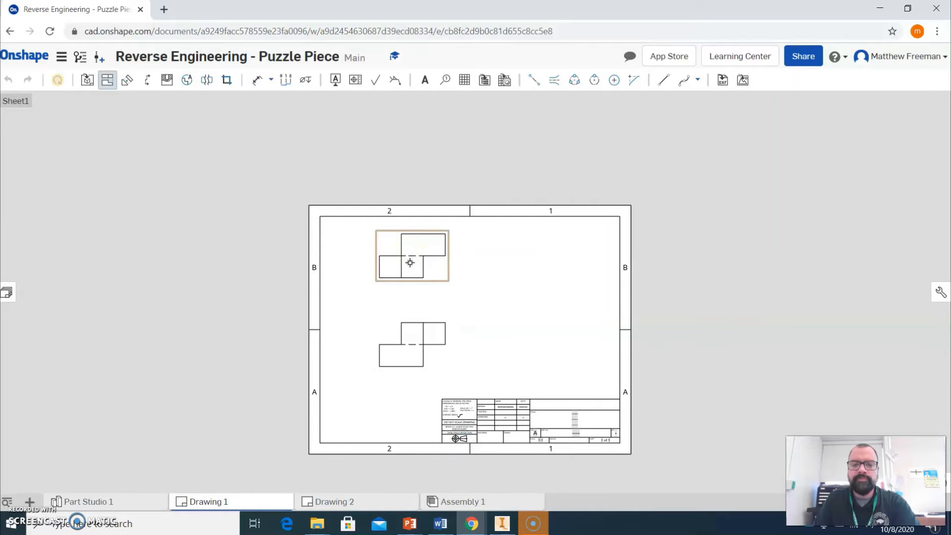
{"action": "left_click", "coordinate": [411, 329]}
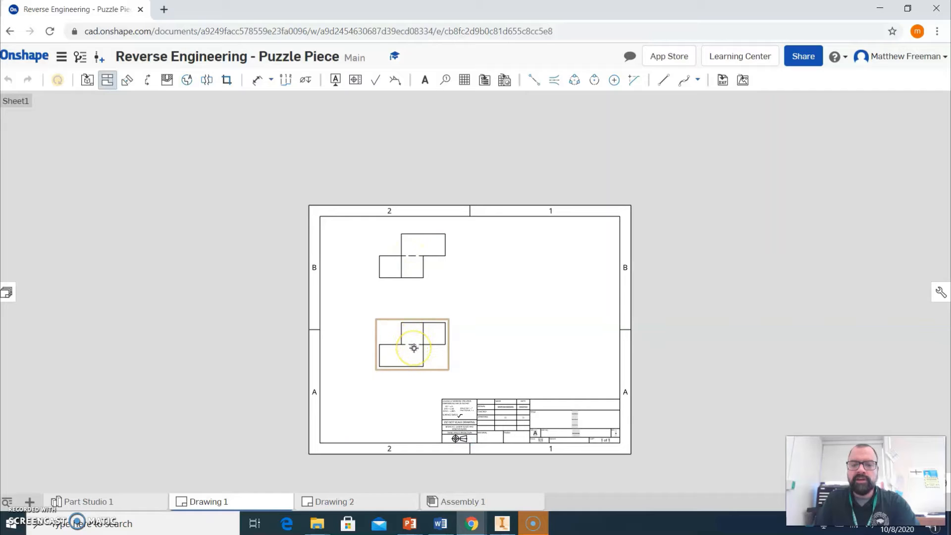
{"action": "left_click", "coordinate": [413, 349]}
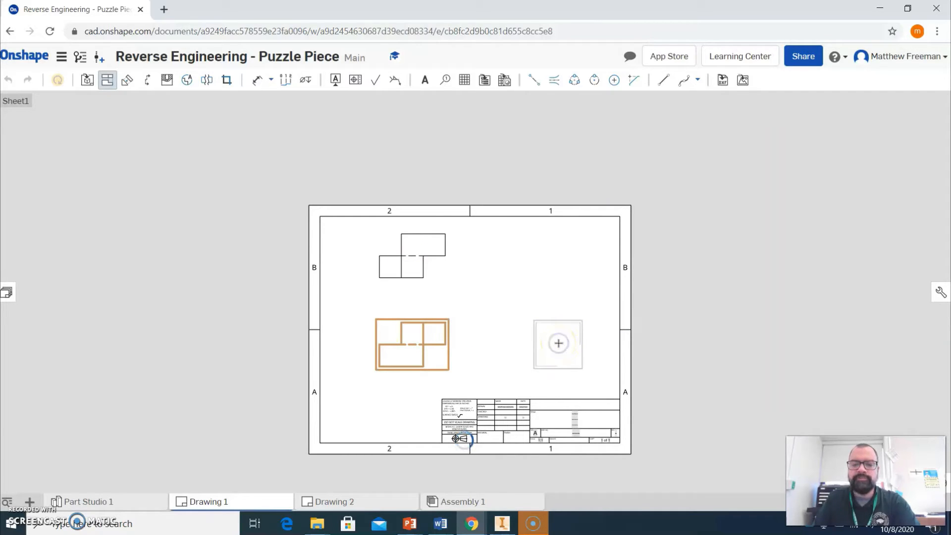
{"action": "left_click", "coordinate": [558, 343]}
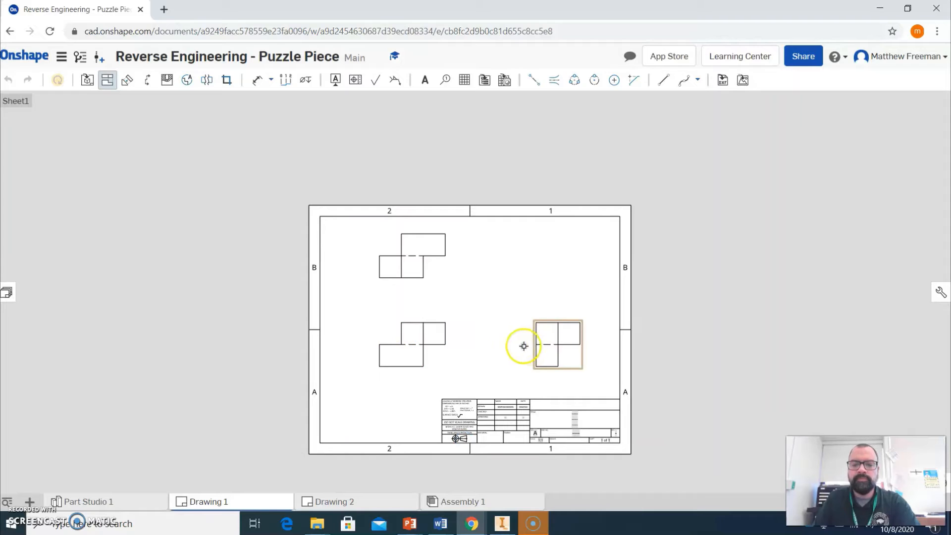
Project an isometric view from the front view into the sheet's upper right corner.
{"action": "left_click", "coordinate": [419, 349]}
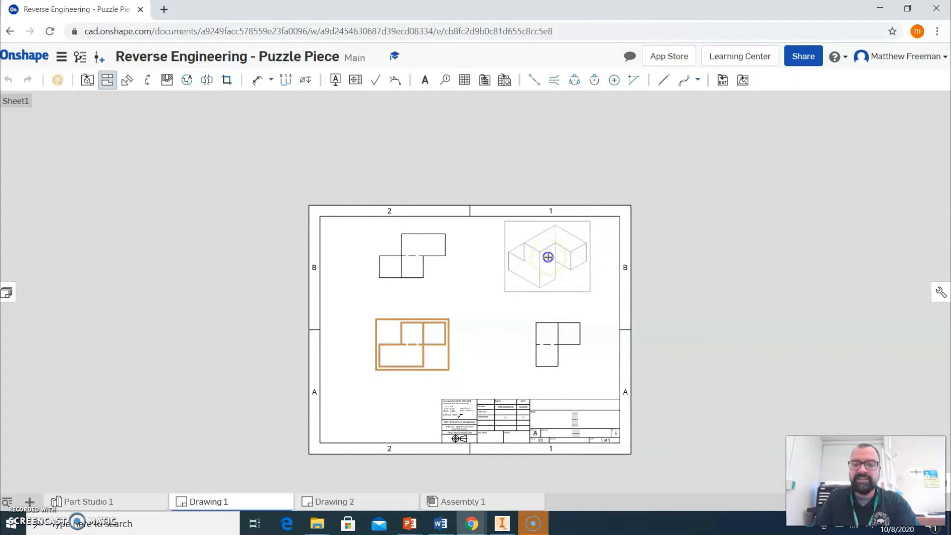
{"action": "left_click", "coordinate": [548, 257]}
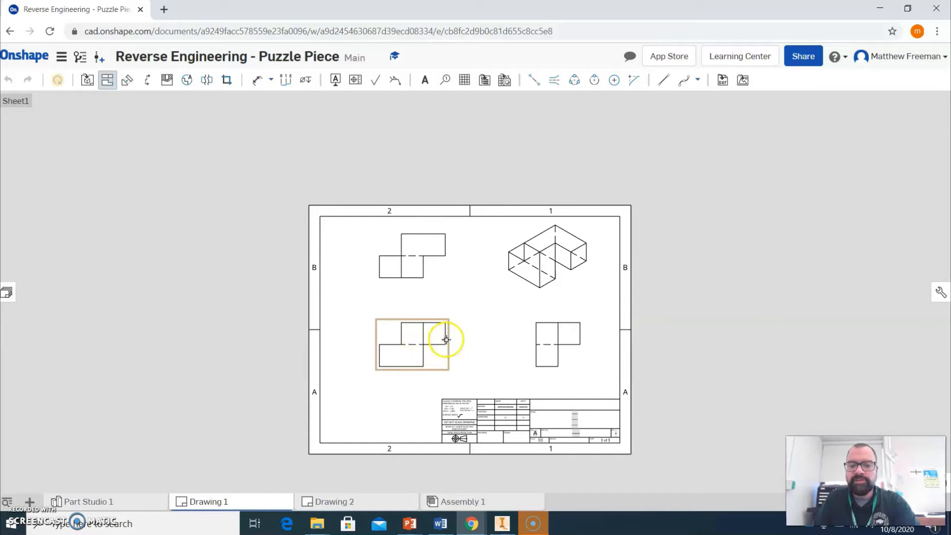
{"action": "key", "text": "Escape"}
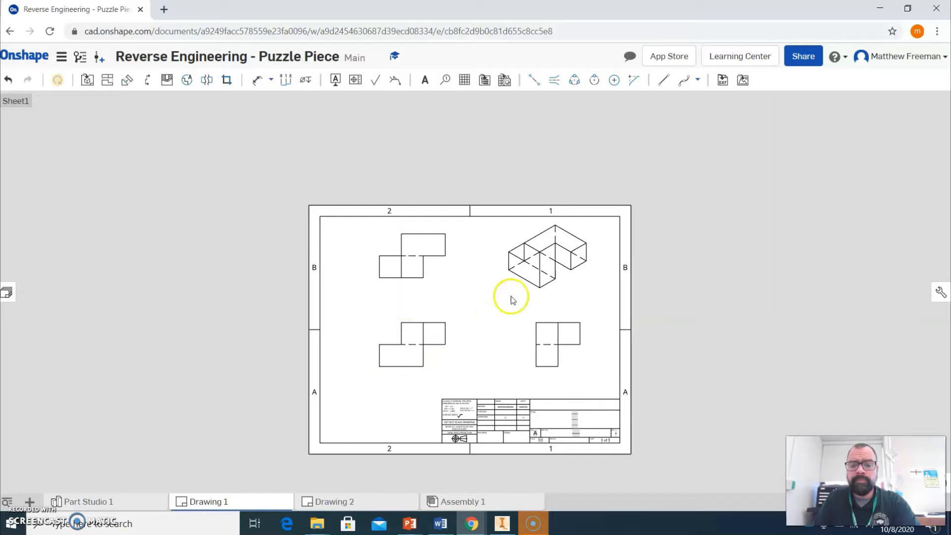
Set the isometric view's scale to 1:2 in its view properties.
{"action": "double_click", "coordinate": [560, 272]}
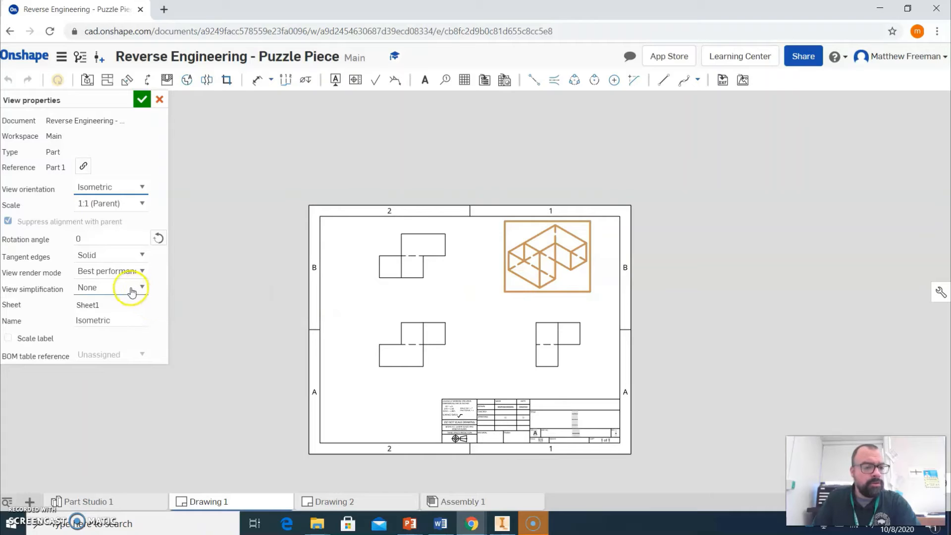
{"action": "left_click", "coordinate": [142, 204]}
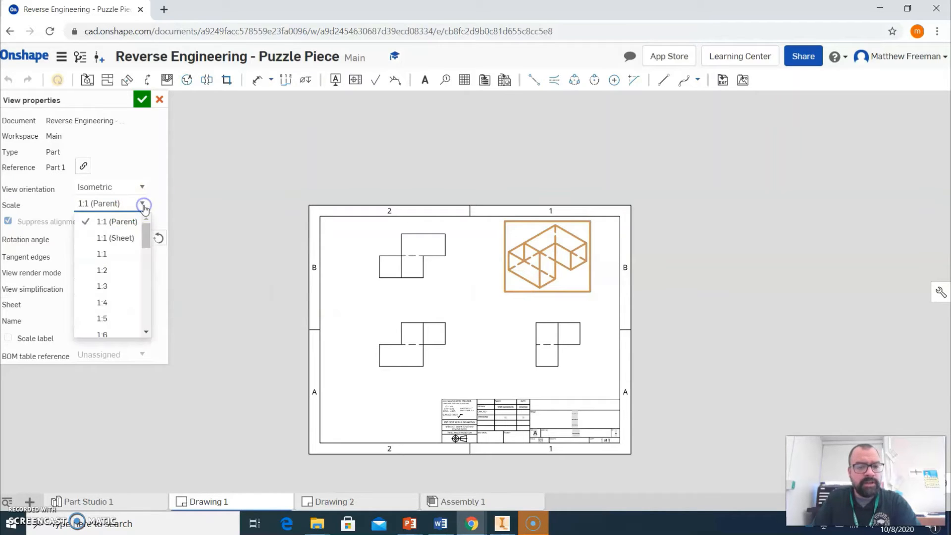
{"action": "left_click", "coordinate": [113, 269]}
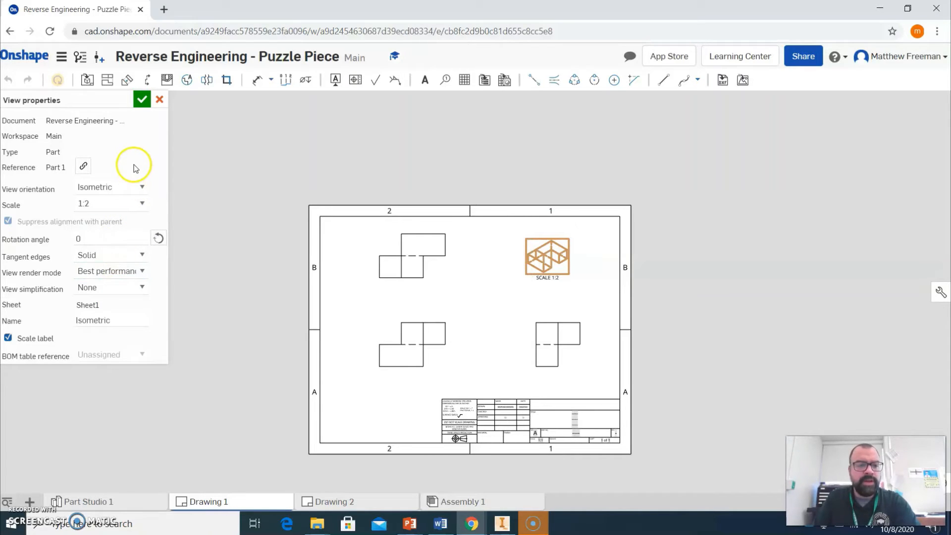
{"action": "left_click", "coordinate": [142, 101]}
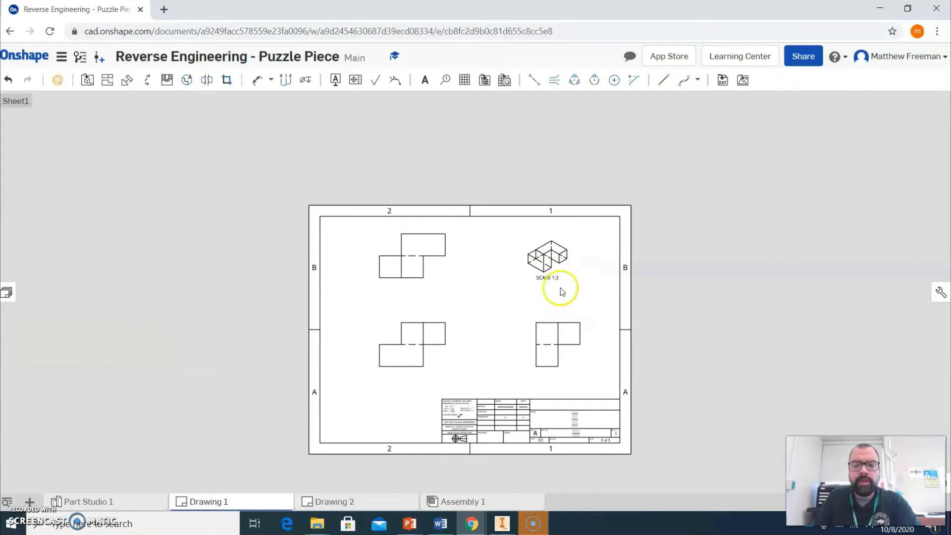
Hide hidden lines in the isometric view and switch it to a shaded view.
{"action": "middle_click_drag", "start_coordinate": [586, 286], "coordinate": [576, 477]}
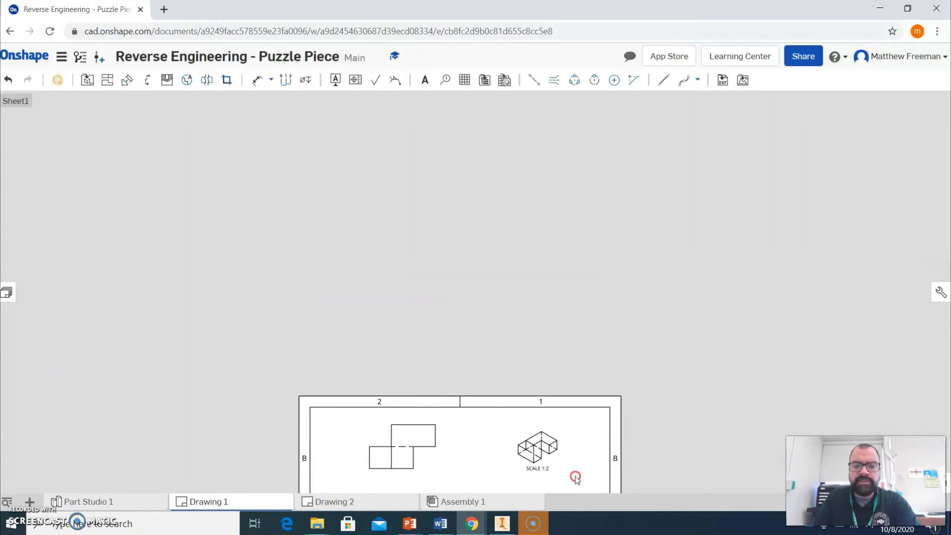
{"action": "right_click", "coordinate": [541, 447]}
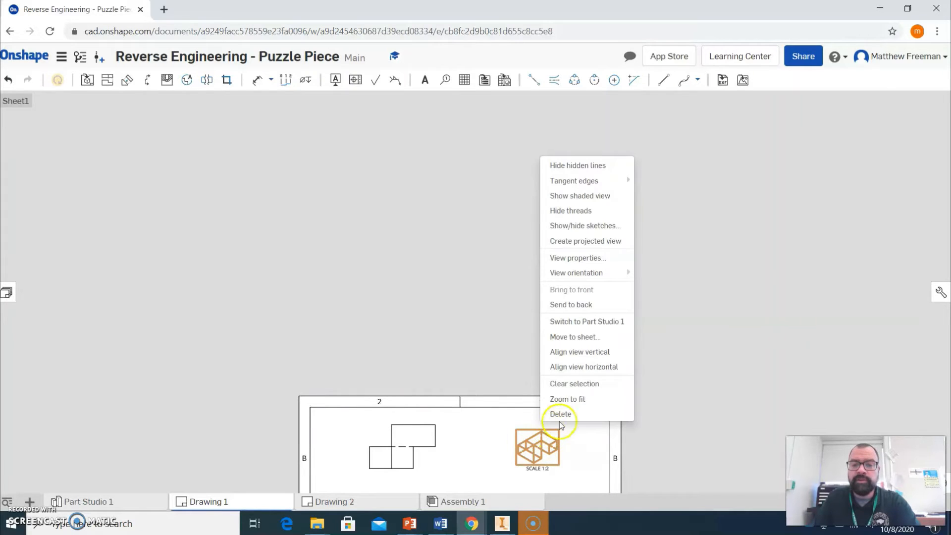
{"action": "left_click", "coordinate": [588, 167]}
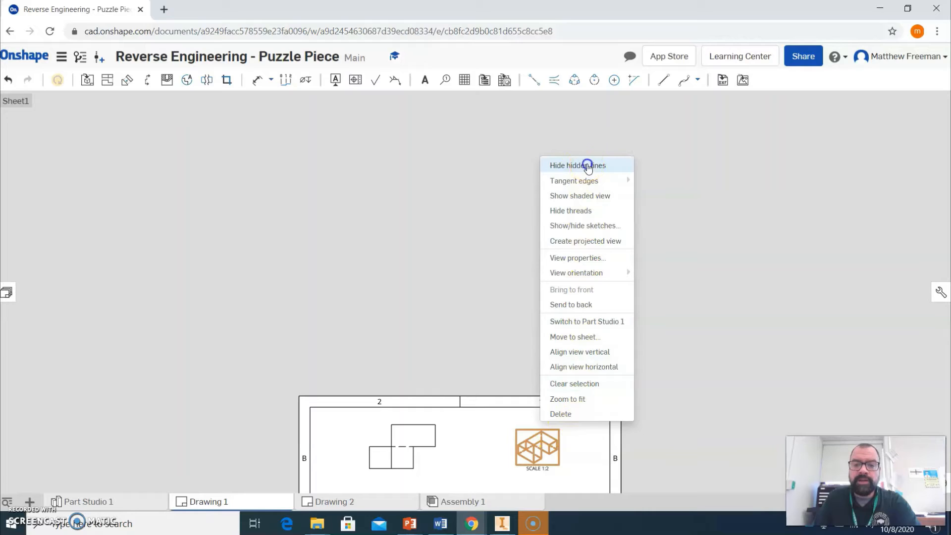
{"action": "right_click", "coordinate": [546, 445]}
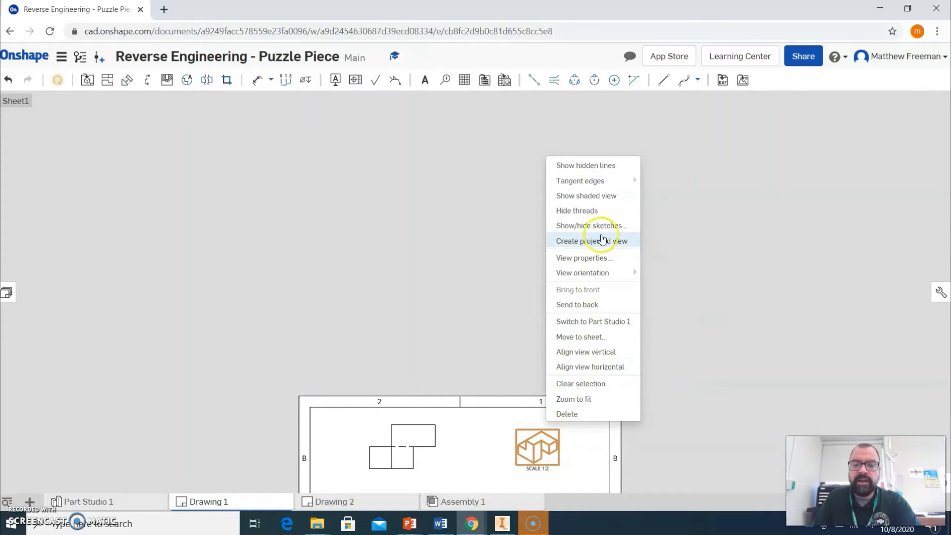
{"action": "left_click", "coordinate": [600, 197]}
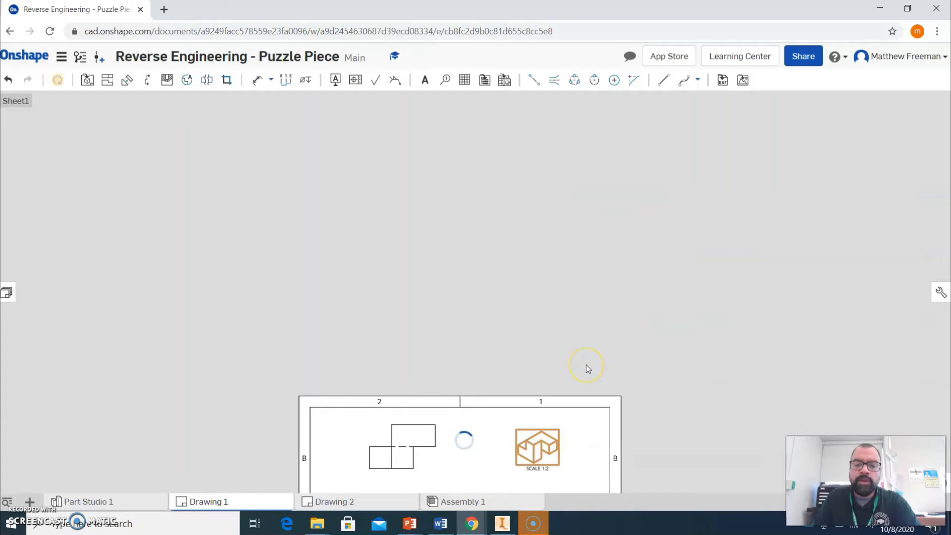
{"action": "mouse_move", "coordinate": [587, 366]}
{"action": "right_mouse_down"}
{"action": "mouse_move", "coordinate": [614, 312]}
{"action": "mouse_move", "coordinate": [646, 185]}
{"action": "mouse_move", "coordinate": [654, 130]}
{"action": "mouse_move", "coordinate": [638, 123]}
{"action": "right_mouse_up"}
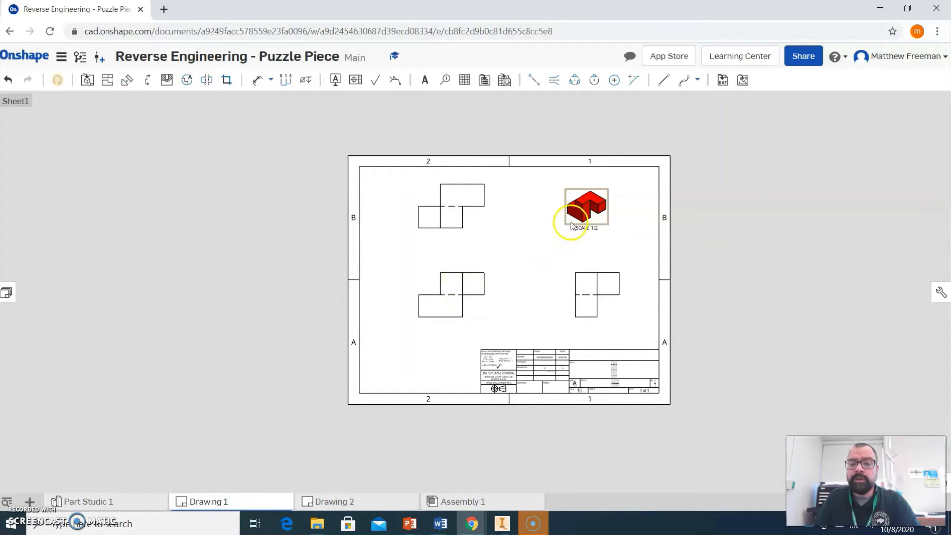
Nudge the isometric and front views into better positions on the sheet.
{"action": "left_click_drag", "start_coordinate": [570, 224], "coordinate": [579, 220]}
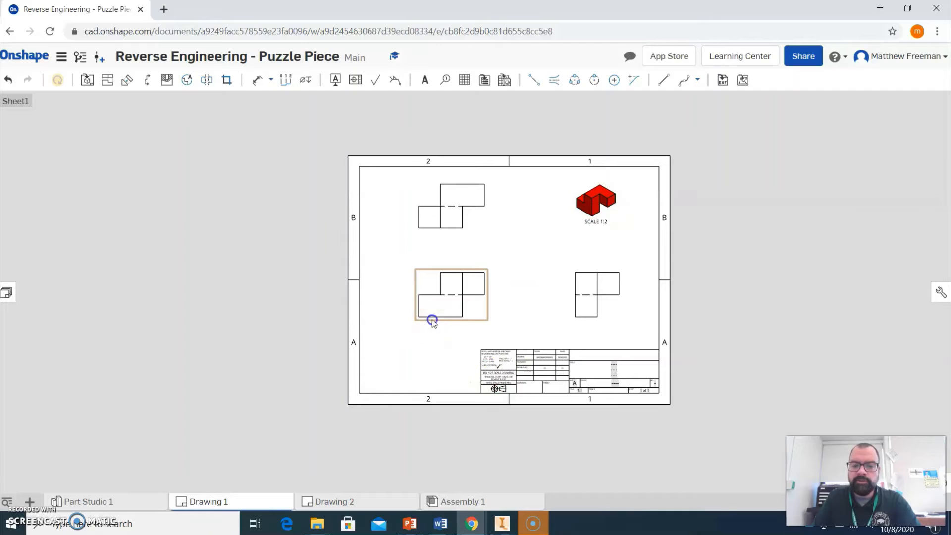
{"action": "left_click_drag", "start_coordinate": [432, 320], "coordinate": [424, 332]}
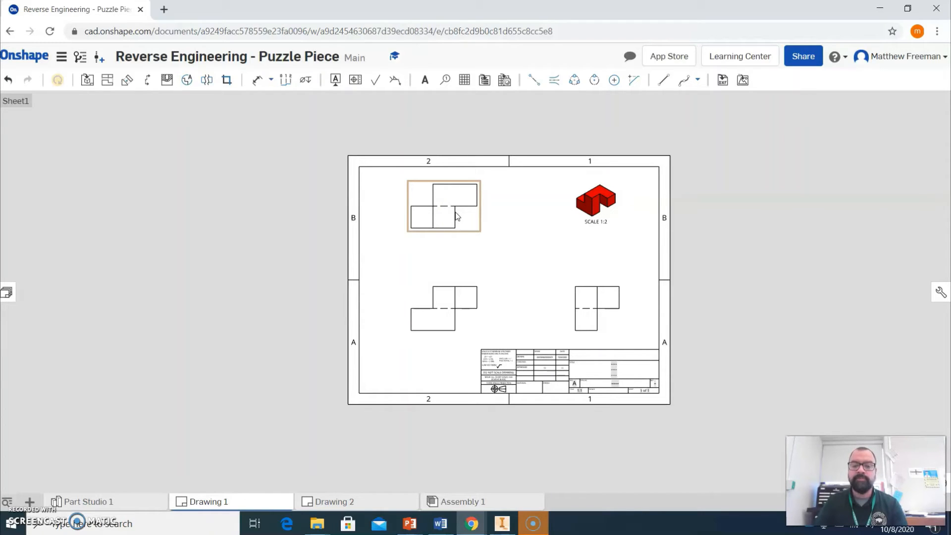
{"action": "left_click", "coordinate": [452, 292]}
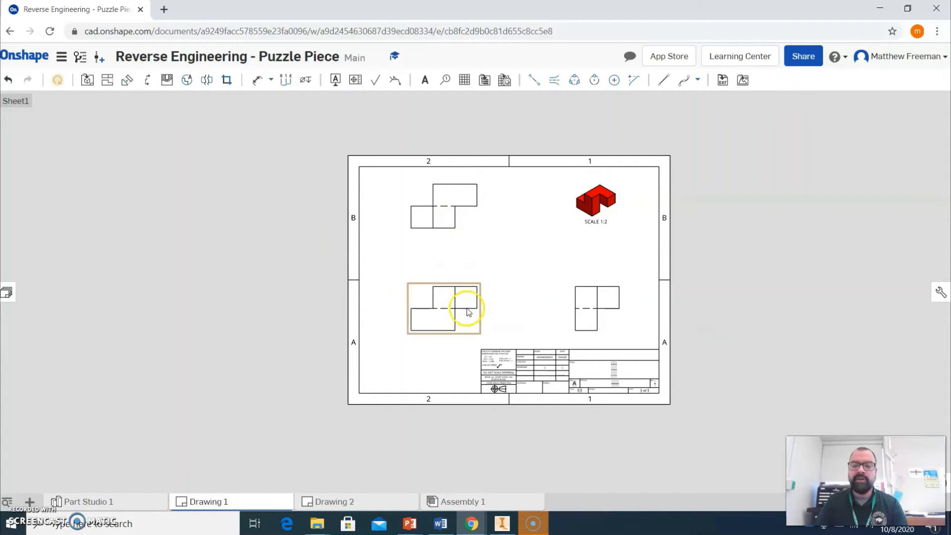
{"action": "left_click", "coordinate": [587, 318]}
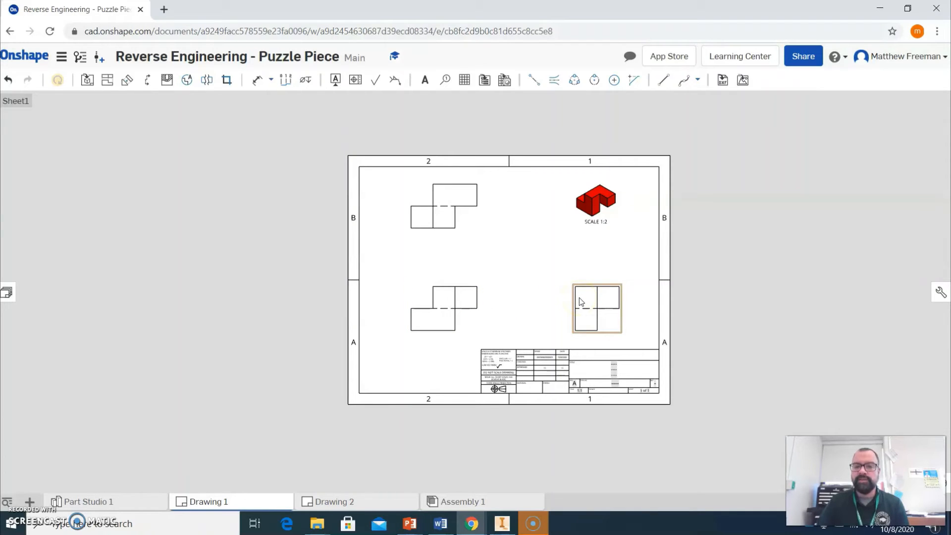
Dimension the height of the upper right step on the front view.
{"action": "left_click", "coordinate": [258, 80]}
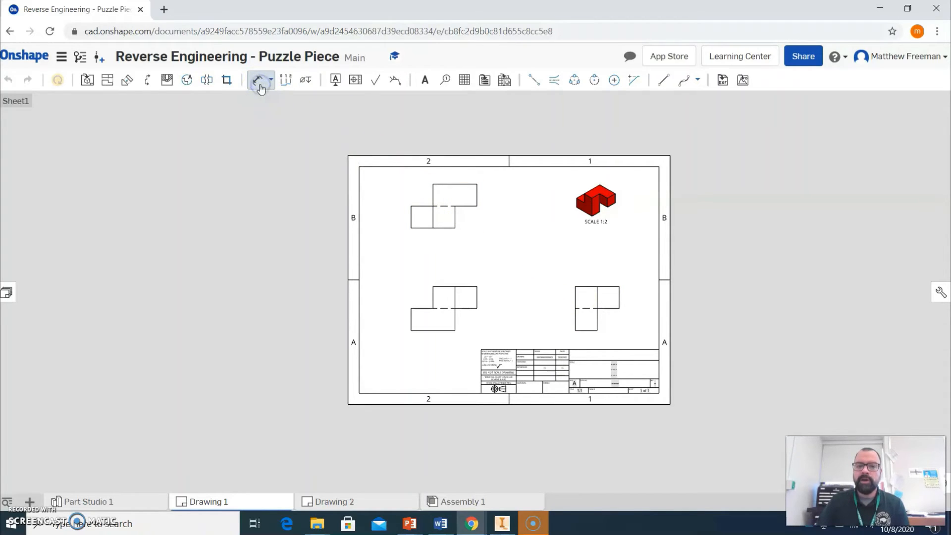
{"action": "left_click", "coordinate": [486, 304]}
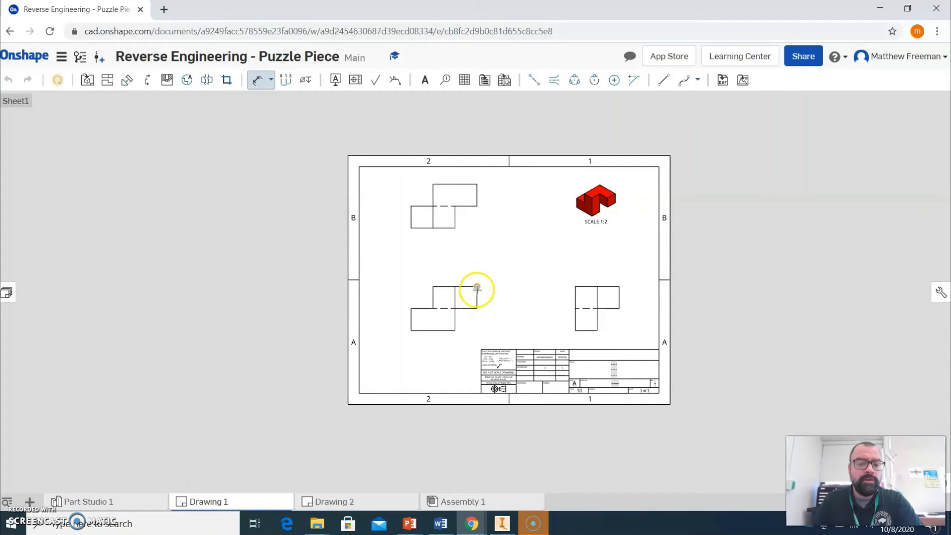
{"action": "left_click", "coordinate": [477, 295]}
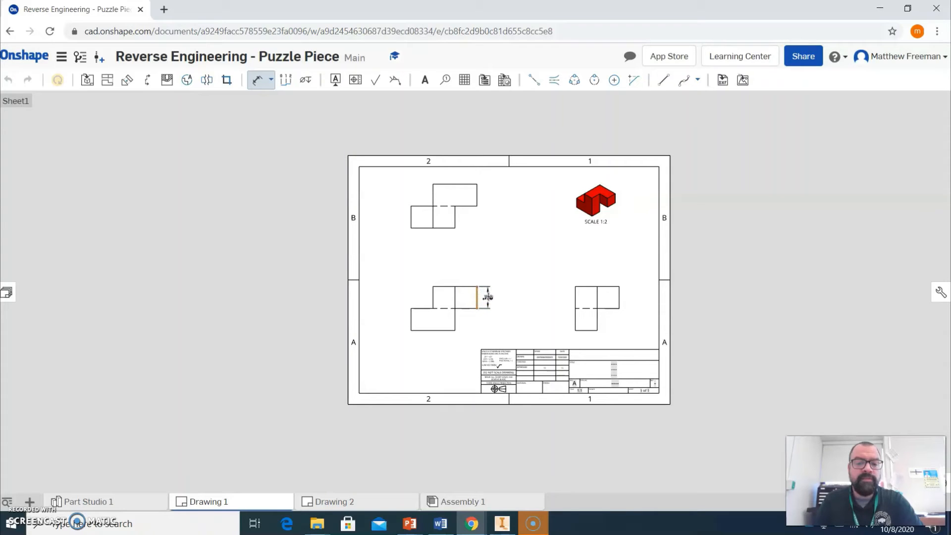
{"action": "left_click", "coordinate": [488, 297]}
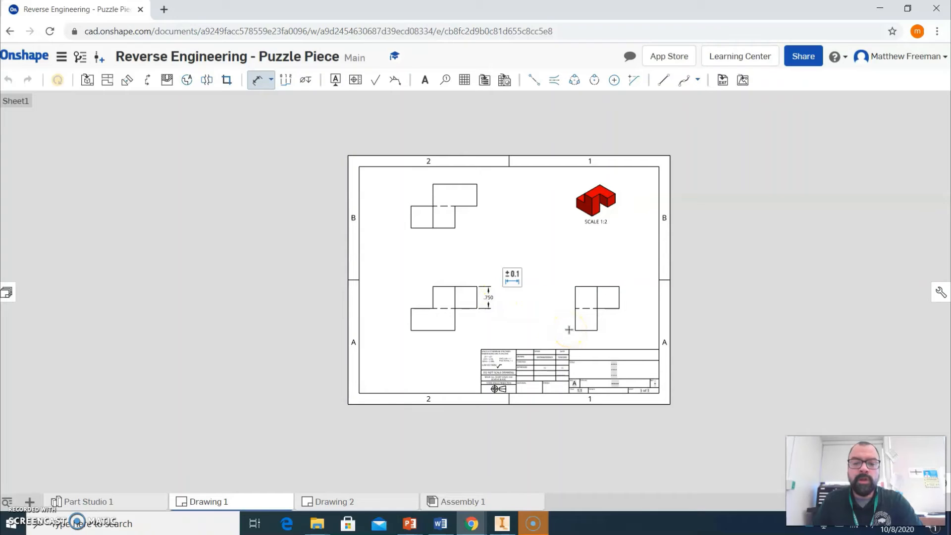
Dimension the overall height of the right side view along its left edge.
{"action": "scroll", "coordinate": [490, 325], "scroll_direction": "up", "scroll_amount": 3}
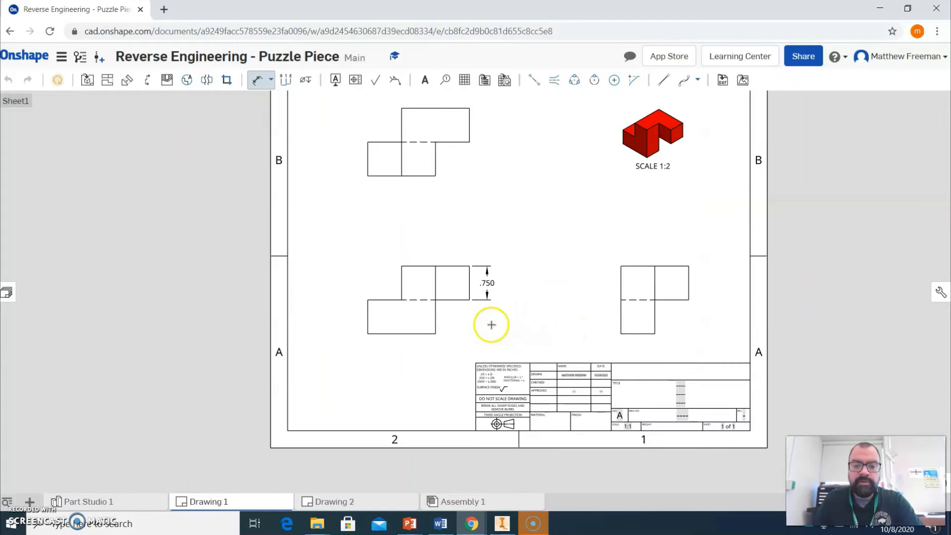
{"action": "left_click", "coordinate": [469, 266]}
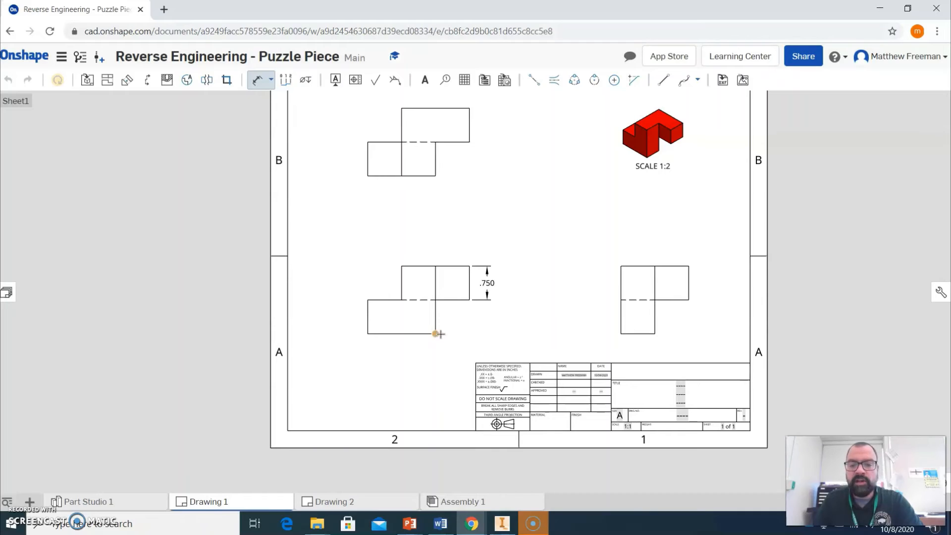
{"action": "left_click", "coordinate": [609, 292]}
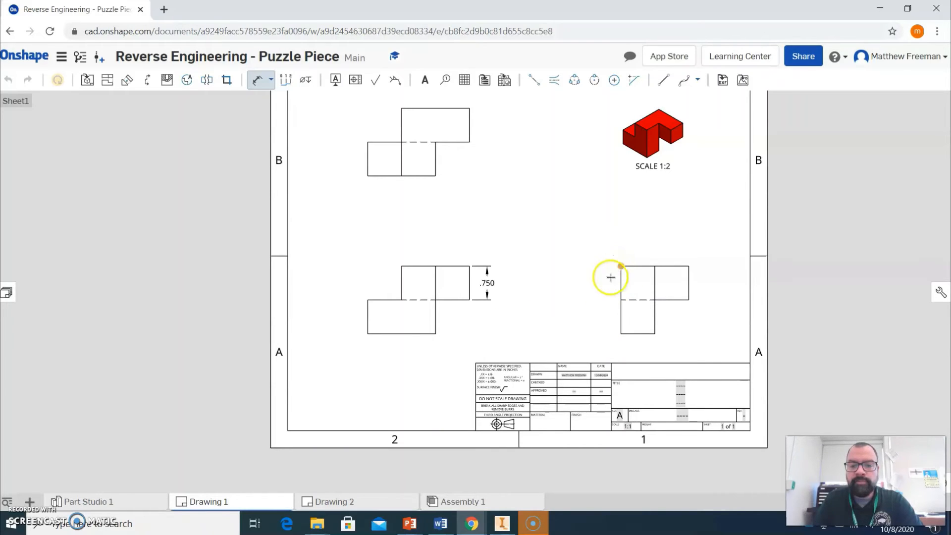
{"action": "left_click", "coordinate": [621, 284]}
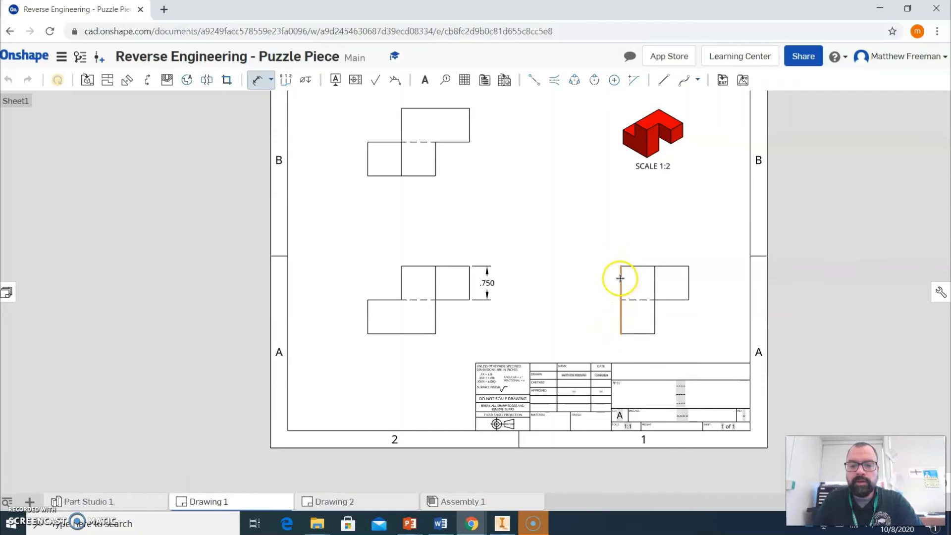
{"action": "left_click", "coordinate": [595, 297]}
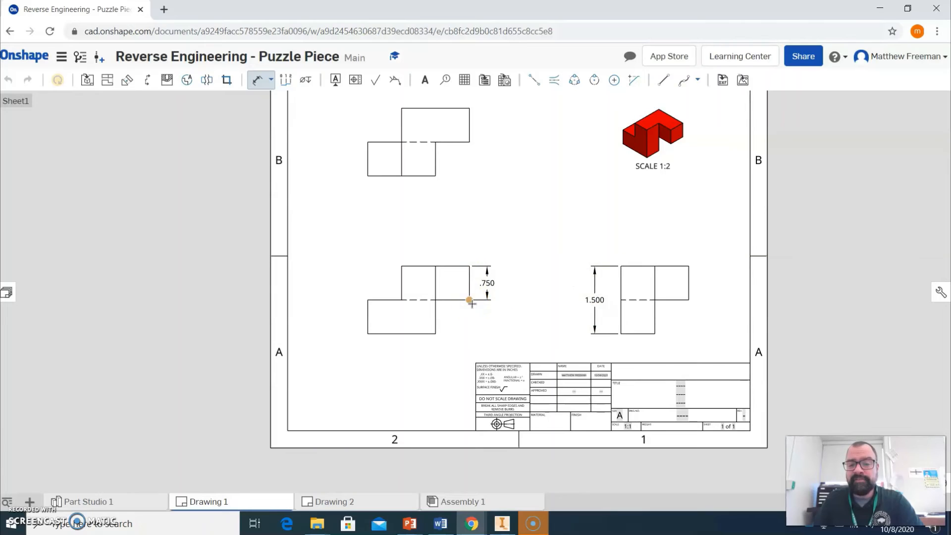
{"action": "left_click", "coordinate": [437, 334]}
{"action": "left_click", "coordinate": [448, 299]}
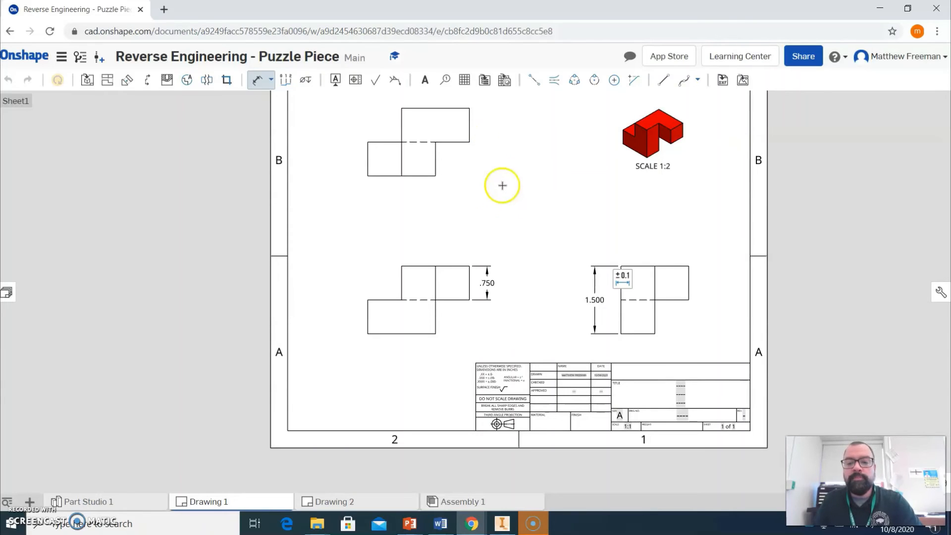
{"action": "key", "text": "Escape"}
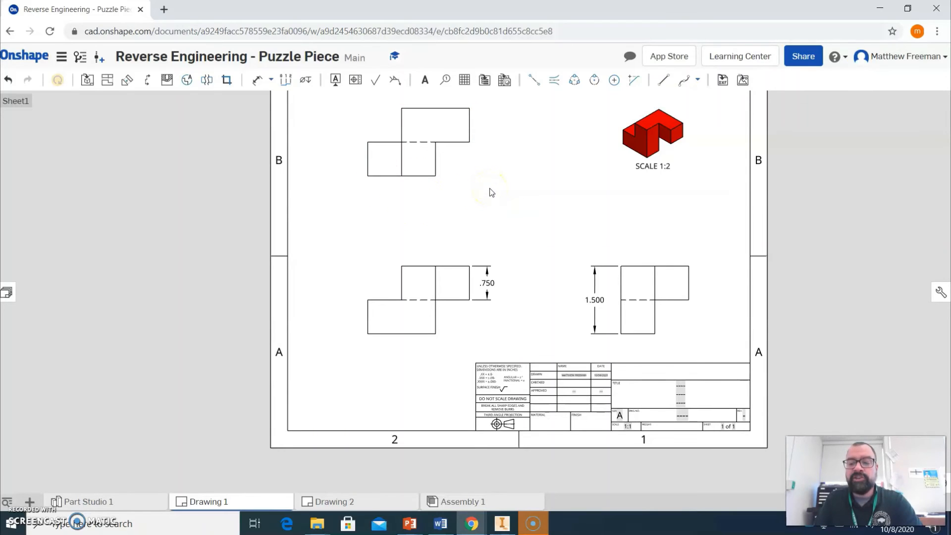
Dimension the width of the upper right step on the right side view.
{"action": "middle_click_drag", "start_coordinate": [489, 191], "coordinate": [489, 241]}
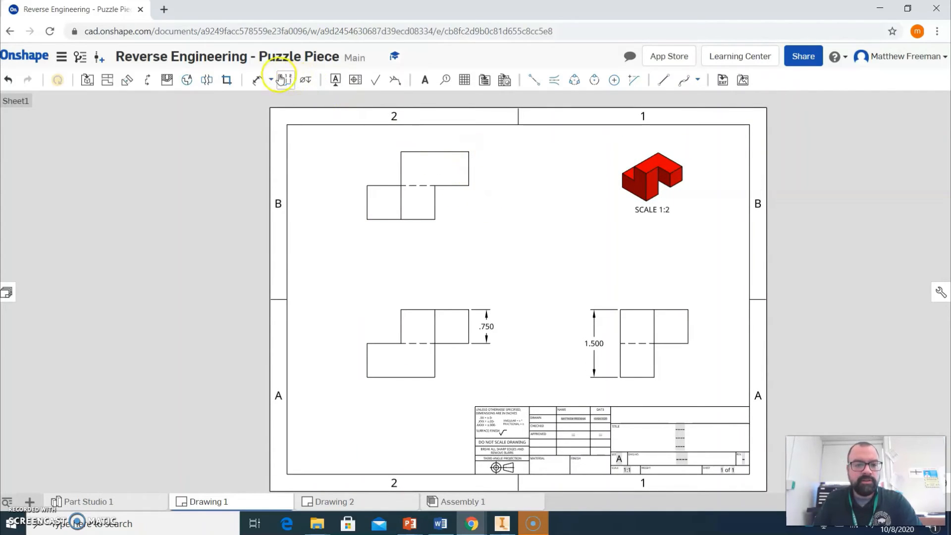
{"action": "left_click", "coordinate": [257, 79]}
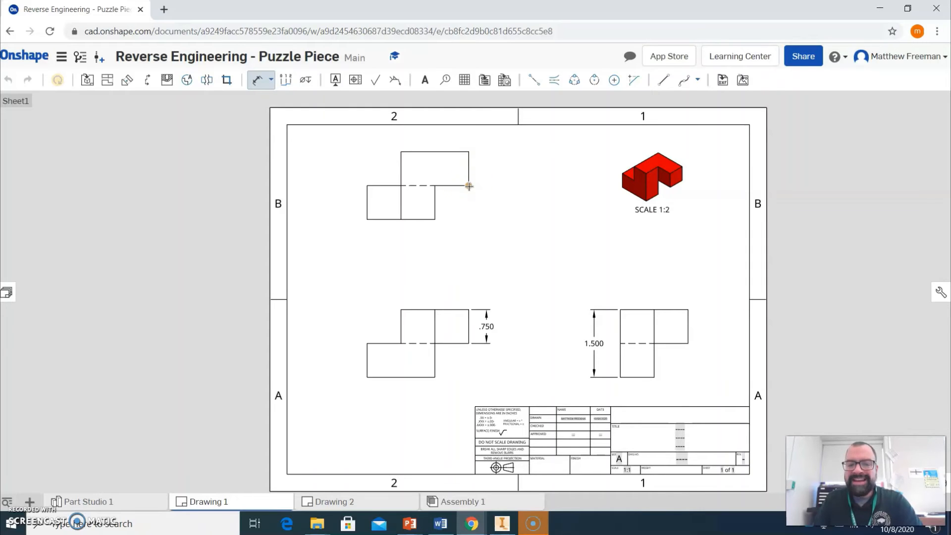
{"action": "left_click", "coordinate": [653, 293]}
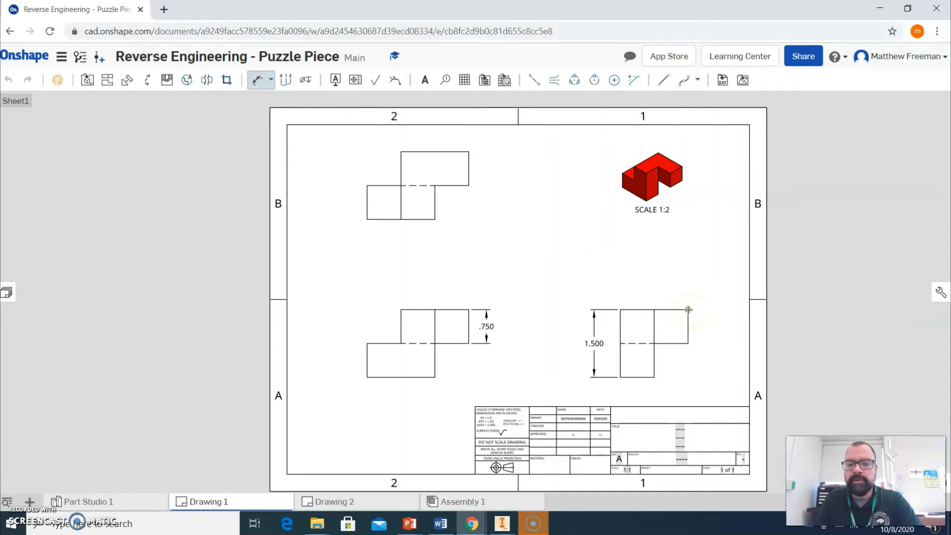
{"action": "left_click", "coordinate": [654, 309]}
{"action": "left_click", "coordinate": [688, 309]}
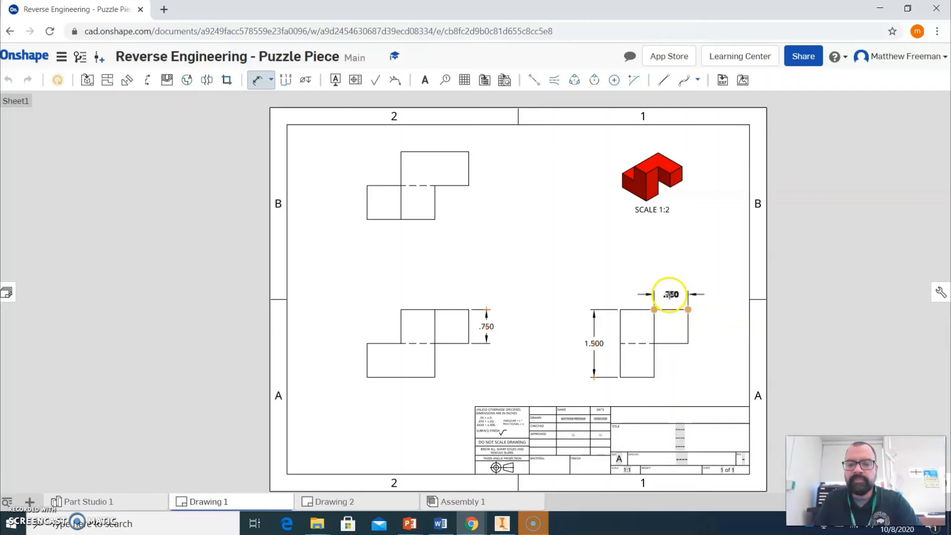
{"action": "left_click", "coordinate": [670, 289]}
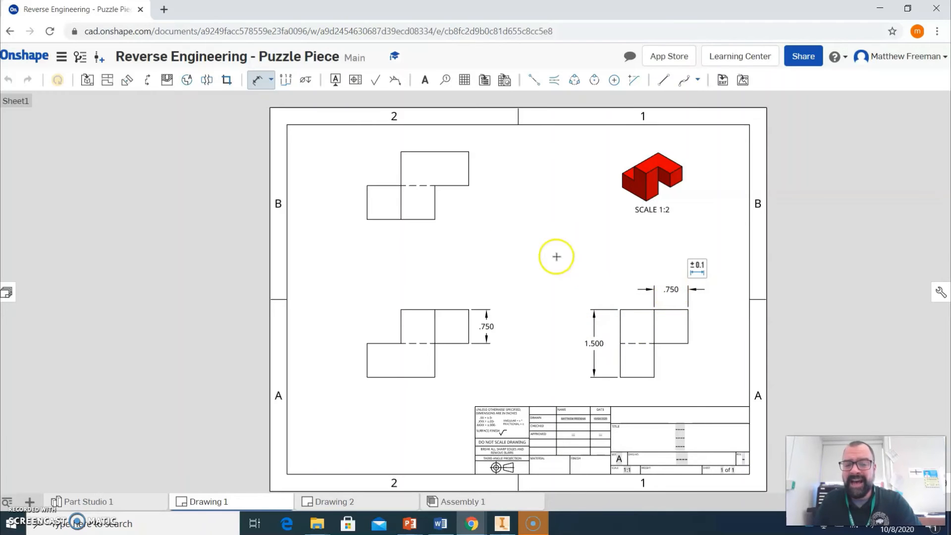
Dimension the height of the upper right block's end edge on the top view.
{"action": "left_click", "coordinate": [470, 162]}
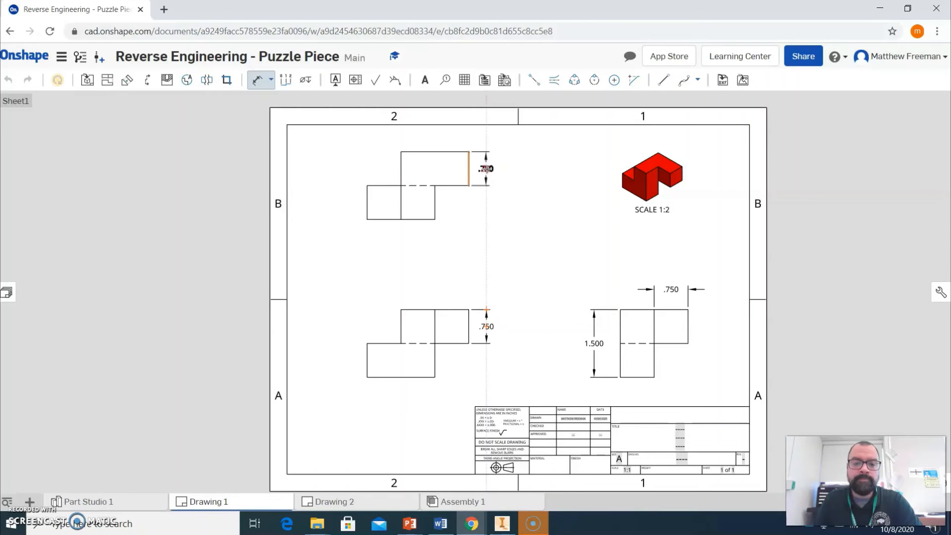
{"action": "left_click", "coordinate": [489, 168]}
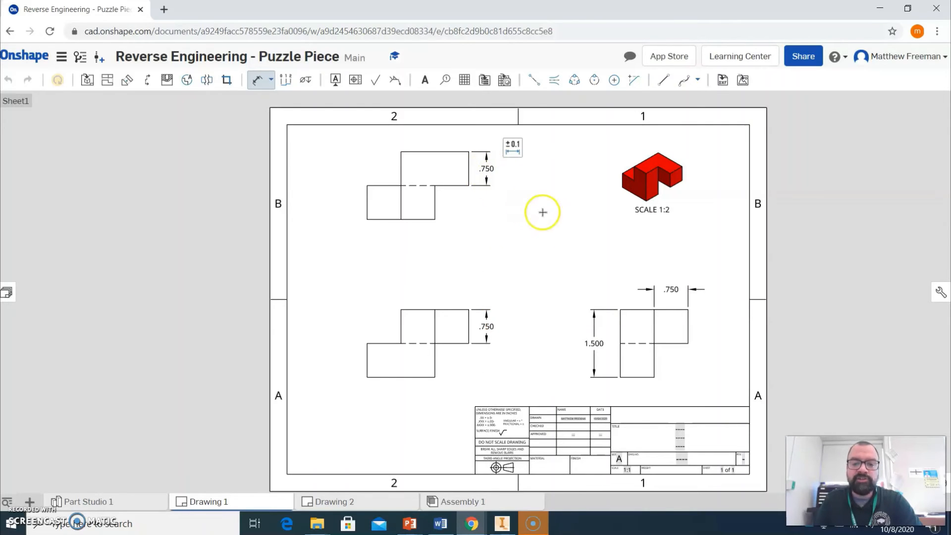
Delete the width dimension from the right side view.
{"action": "left_click", "coordinate": [671, 289]}
{"action": "left_click", "coordinate": [672, 289]}
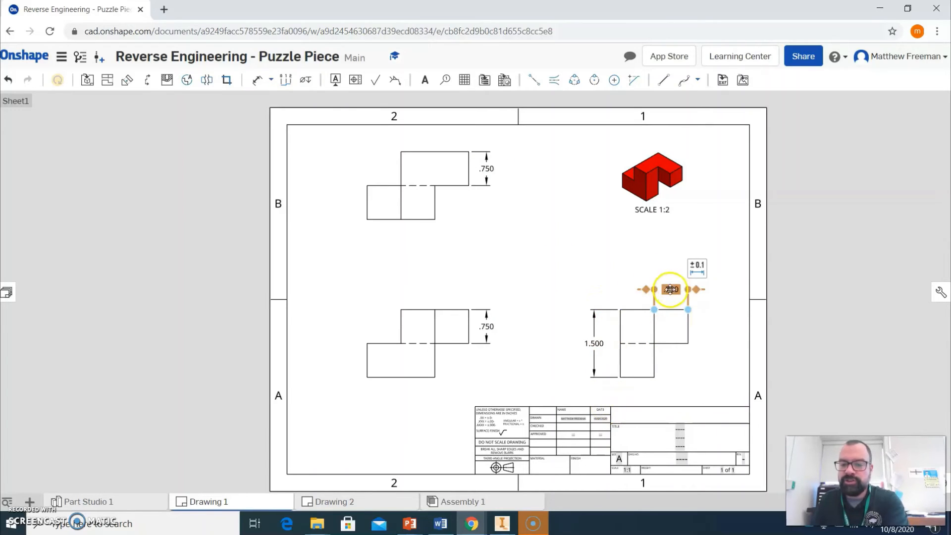
{"action": "key", "text": "Delete"}
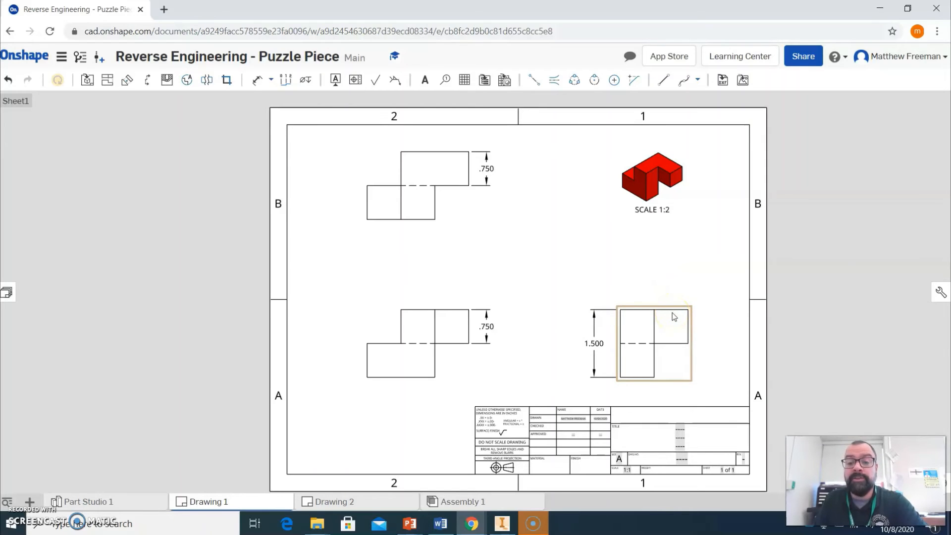
Dimension the overall height on the right of the top view and delete it again.
{"action": "left_click", "coordinate": [255, 83]}
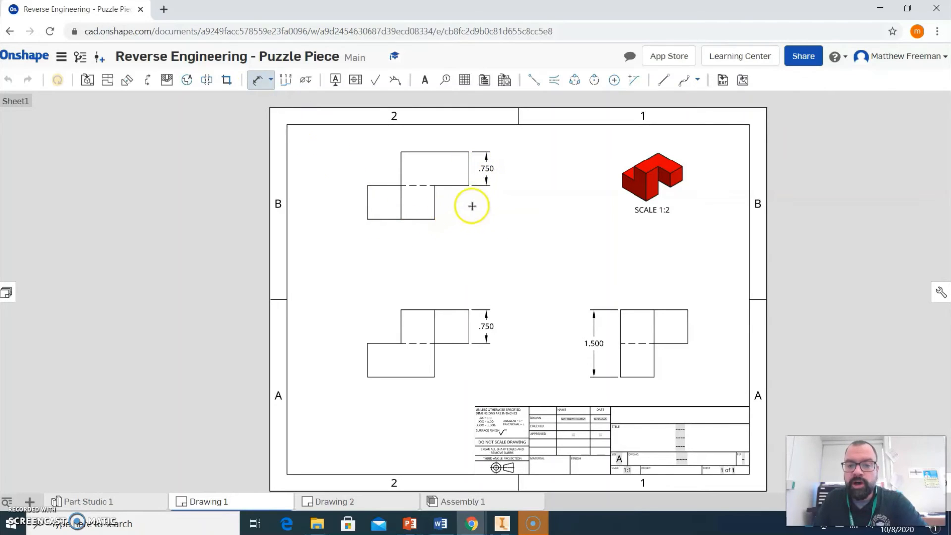
{"action": "left_click", "coordinate": [468, 151]}
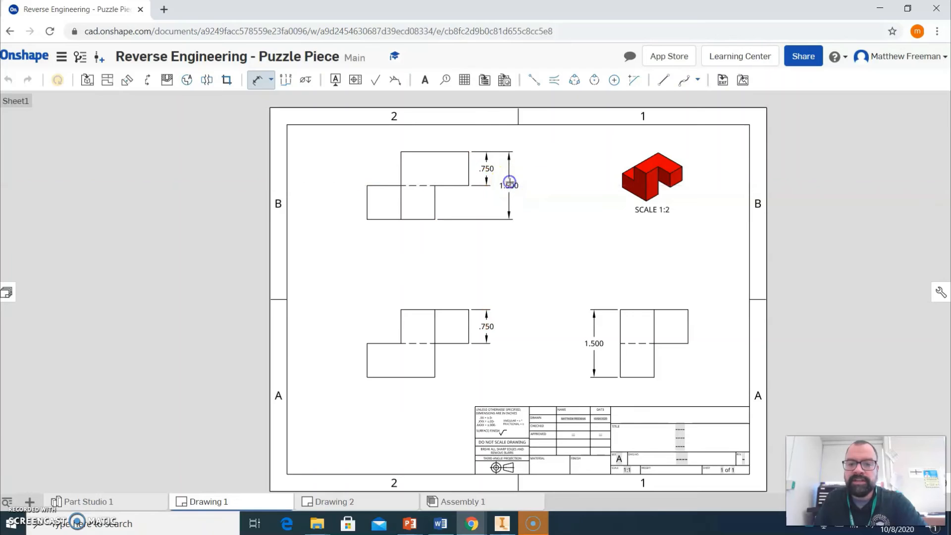
{"action": "left_click", "coordinate": [509, 181]}
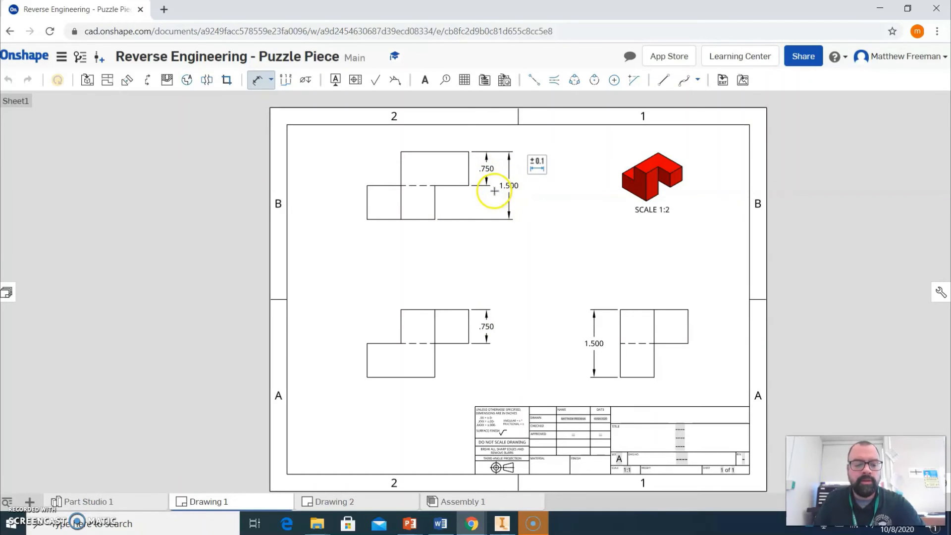
{"action": "left_click", "coordinate": [495, 189]}
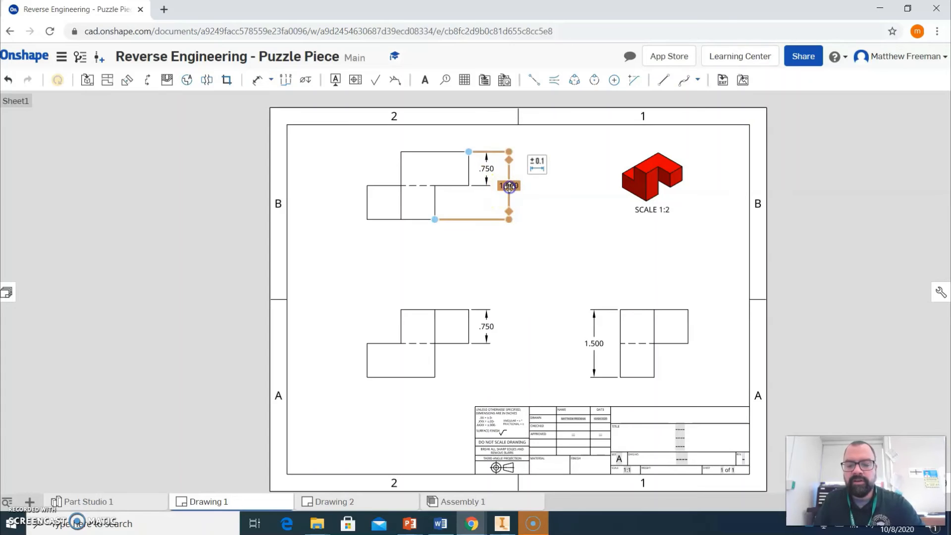
{"action": "key", "text": "Delete"}
Dimension the overall width of the right side view above its top edge.
{"action": "left_click", "coordinate": [259, 80]}
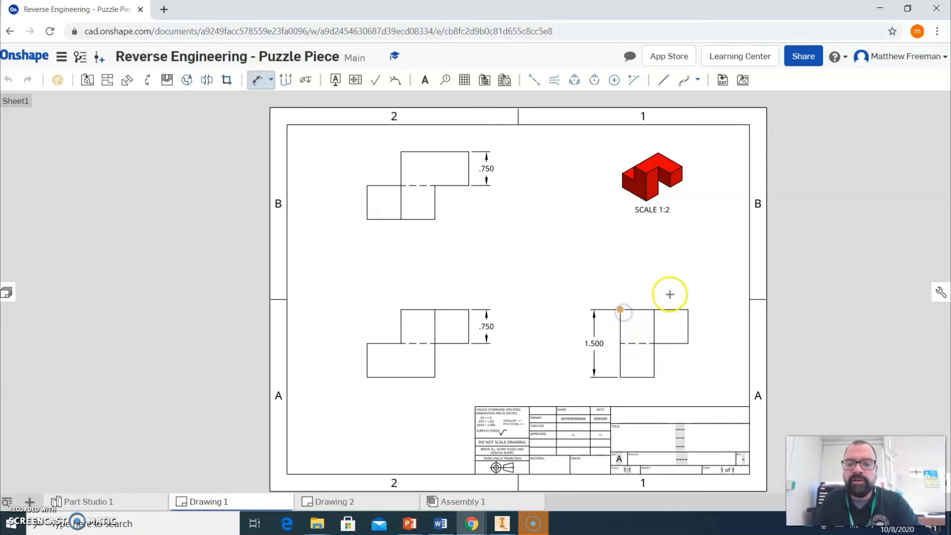
{"action": "left_click", "coordinate": [688, 310]}
{"action": "left_click", "coordinate": [656, 292]}
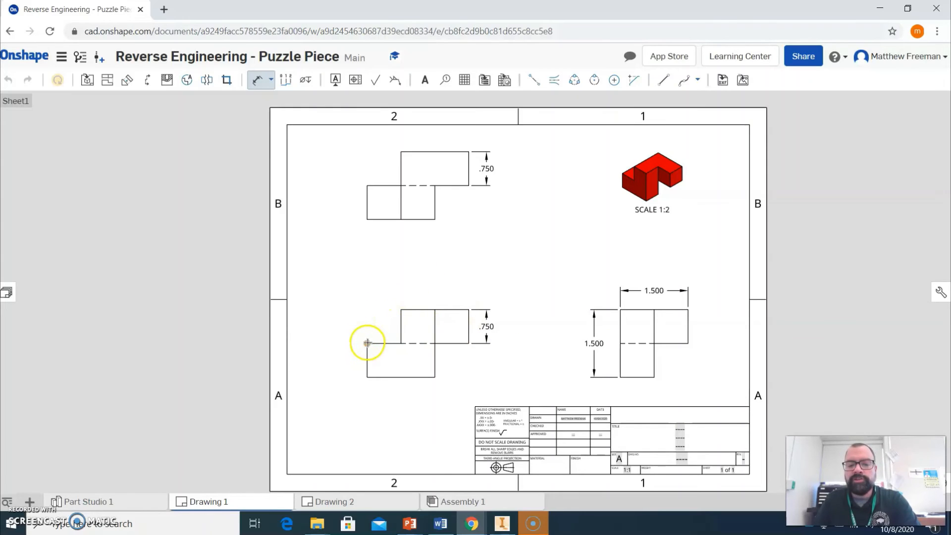
Dimension the overall width of the front view above it and the top view below it.
{"action": "left_click", "coordinate": [469, 309]}
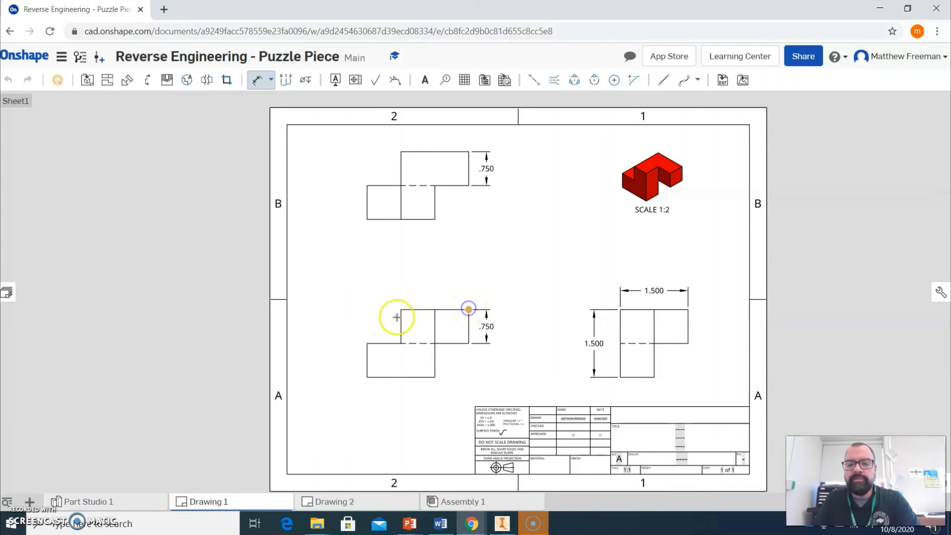
{"action": "left_click", "coordinate": [368, 342]}
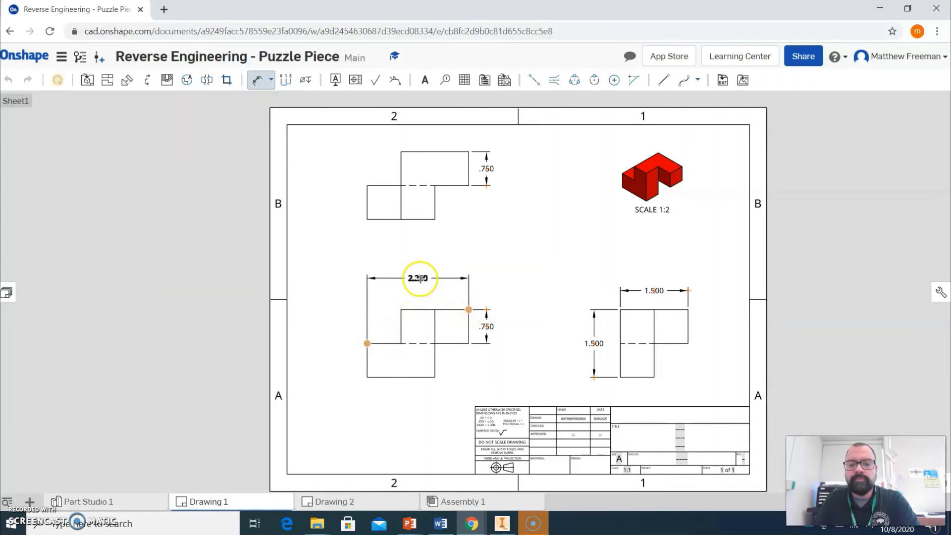
{"action": "left_click", "coordinate": [420, 278]}
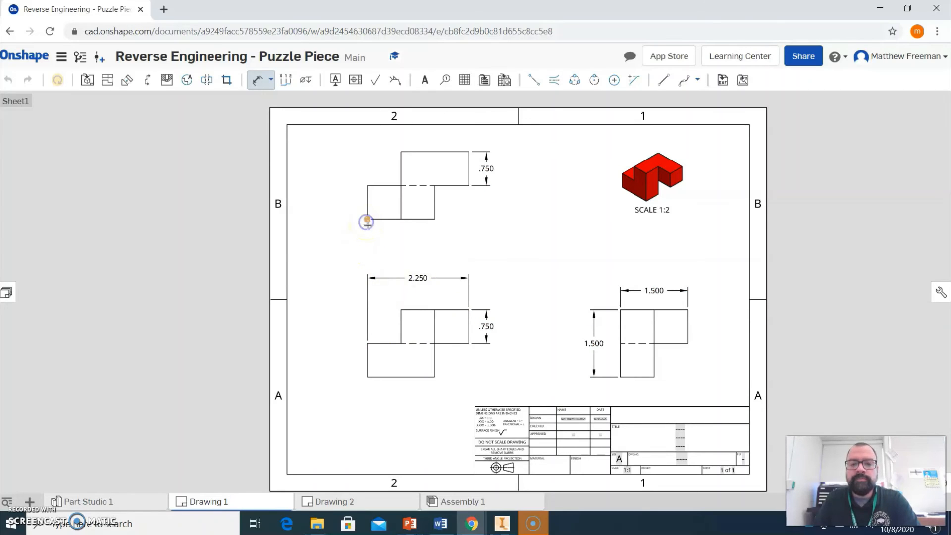
{"action": "left_click", "coordinate": [469, 186]}
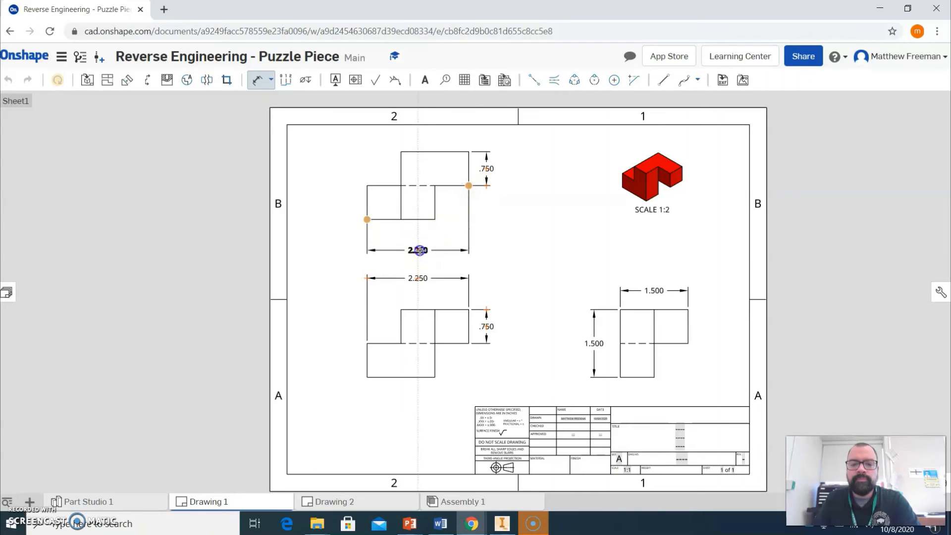
{"action": "left_click", "coordinate": [420, 250]}
{"action": "key", "text": "Escape"}
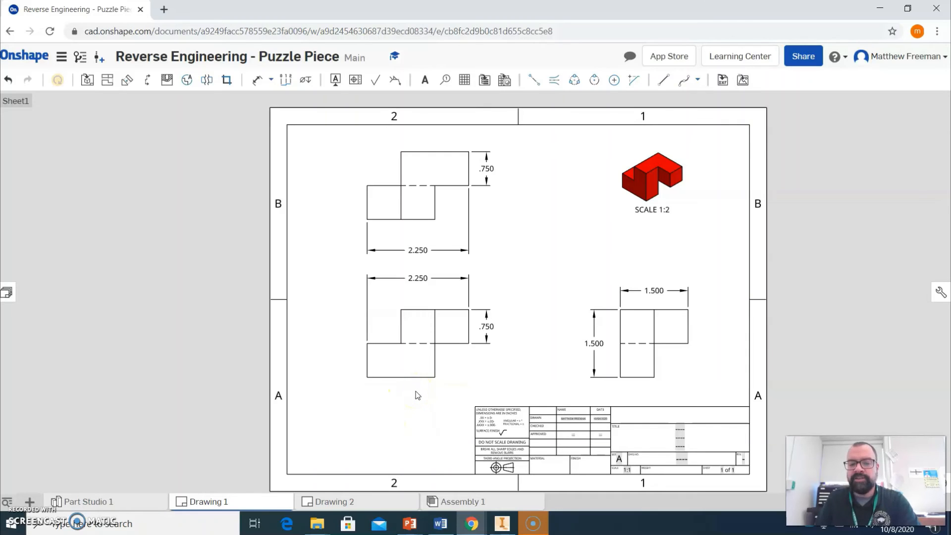
Delete both overall width dimensions from the top and front views.
{"action": "left_click", "coordinate": [413, 279]}
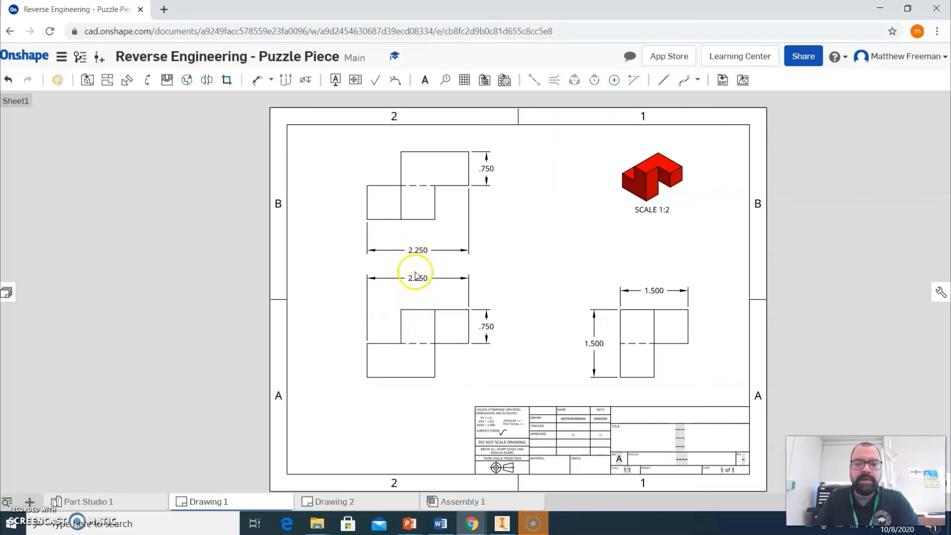
{"action": "left_click", "coordinate": [419, 251]}
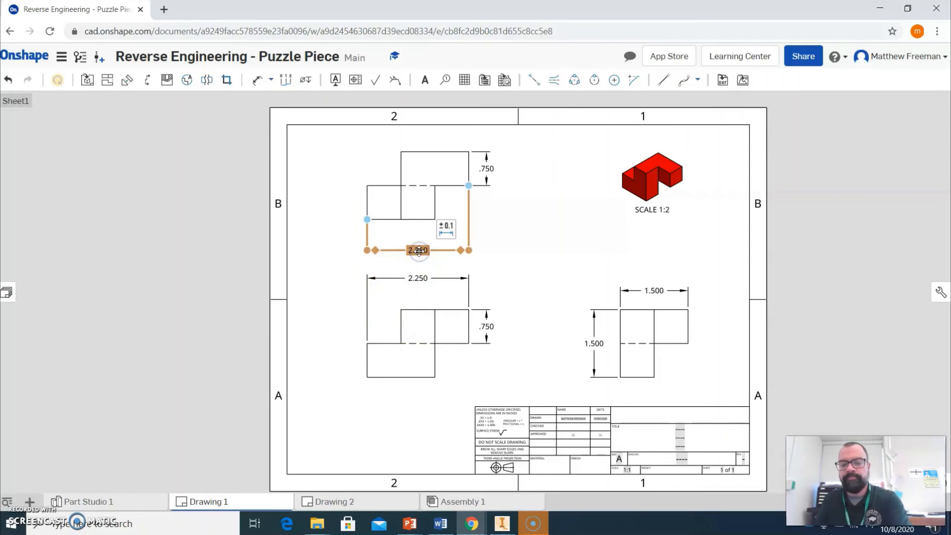
{"action": "key", "text": "Delete"}
{"action": "left_click", "coordinate": [416, 280]}
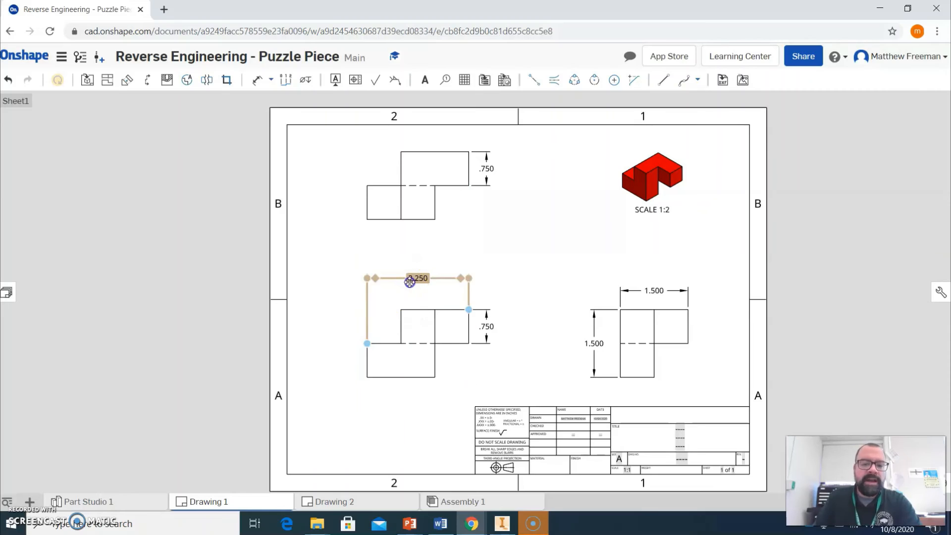
{"action": "left_click", "coordinate": [410, 281]}
{"action": "key", "text": "Delete"}
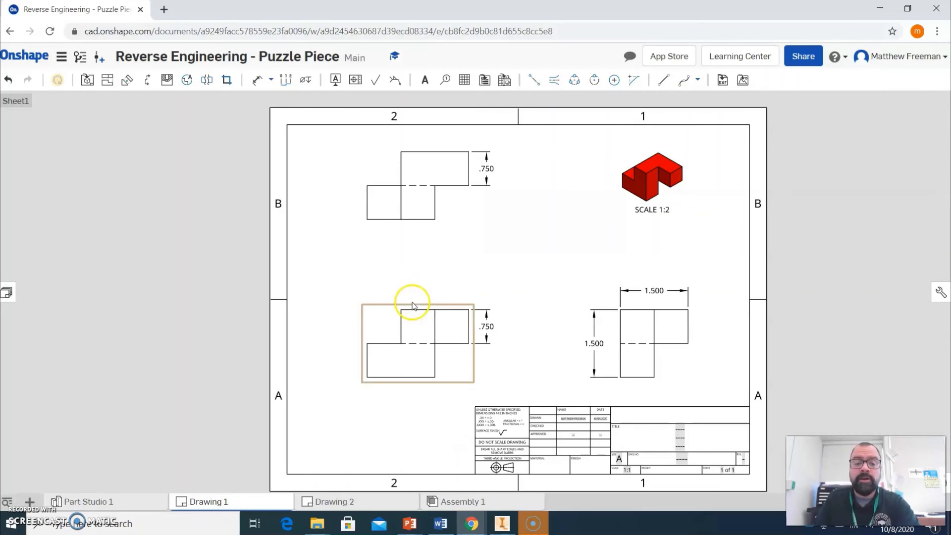
Dimension the width of the upper block on the front view and adjust the dimension's position.
{"action": "left_click", "coordinate": [260, 82]}
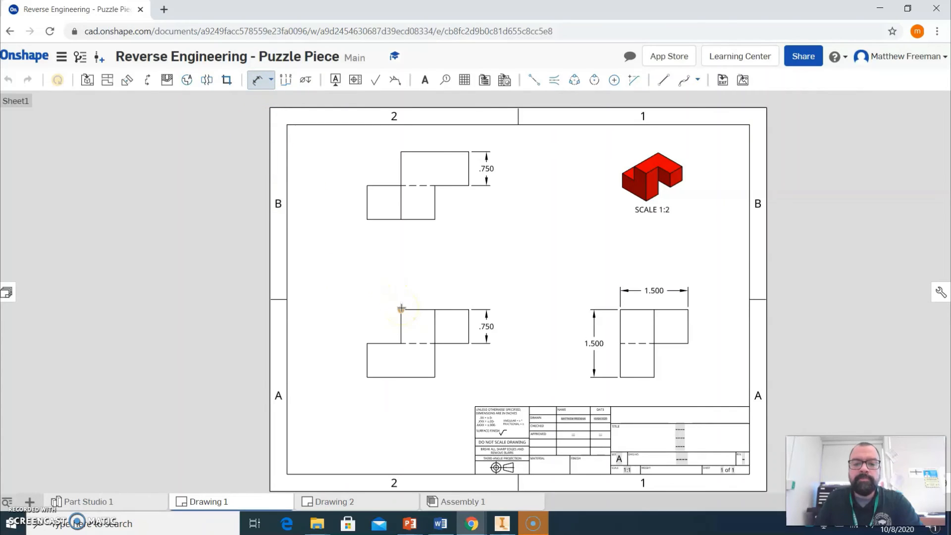
{"action": "left_click", "coordinate": [468, 309]}
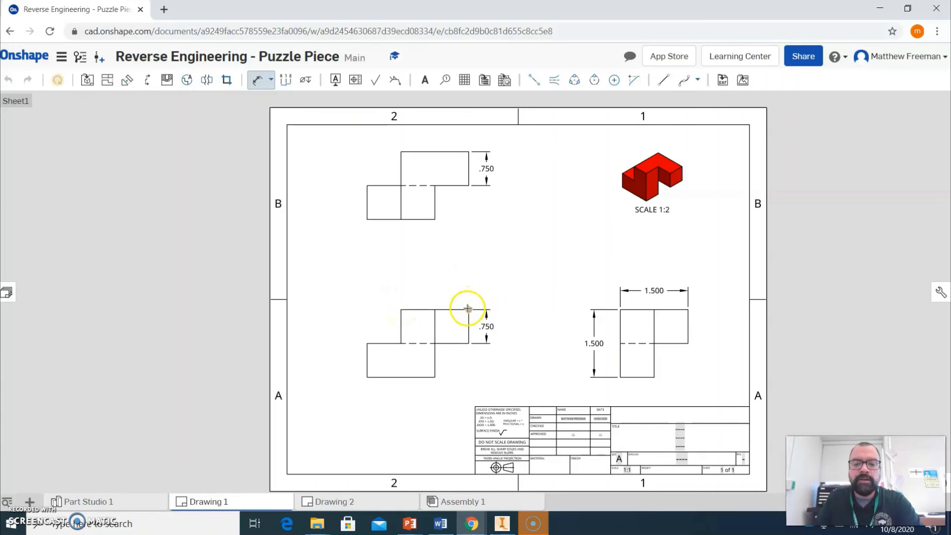
{"action": "left_click", "coordinate": [402, 309]}
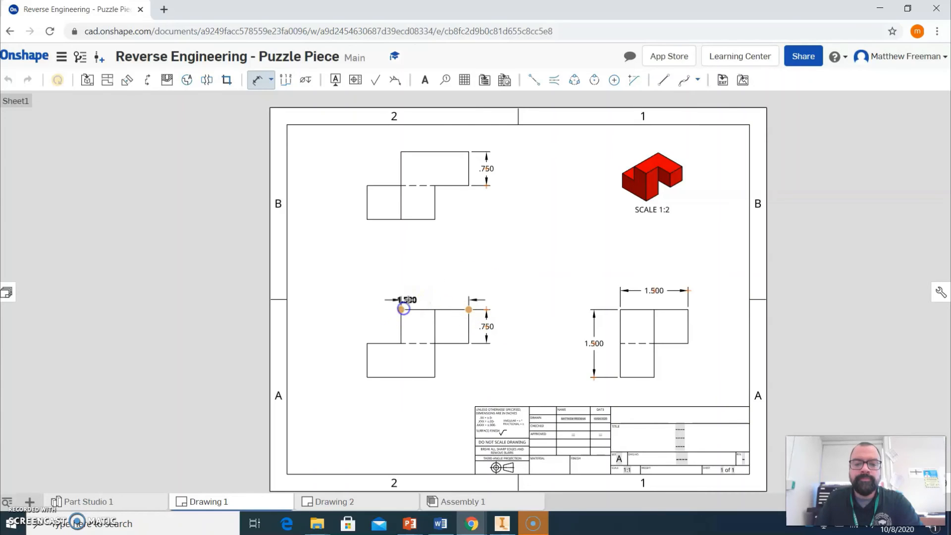
{"action": "left_click", "coordinate": [433, 288]}
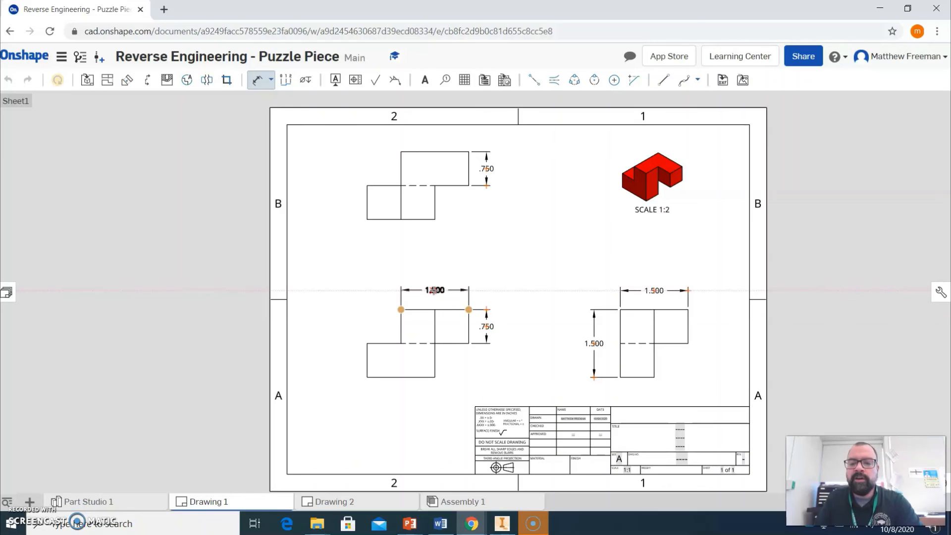
{"action": "mouse_move", "coordinate": [434, 290]}
{"action": "left_mouse_down"}
{"action": "mouse_move", "coordinate": [637, 284]}
{"action": "mouse_move", "coordinate": [438, 290]}
{"action": "left_mouse_up"}
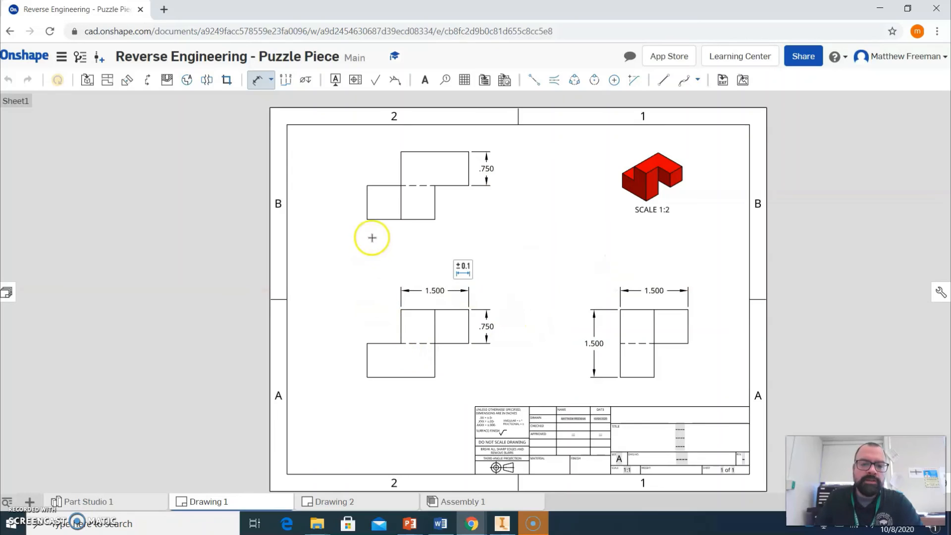
Dimension the width of the lower left block along the bottom of the top view.
{"action": "left_click", "coordinate": [369, 222]}
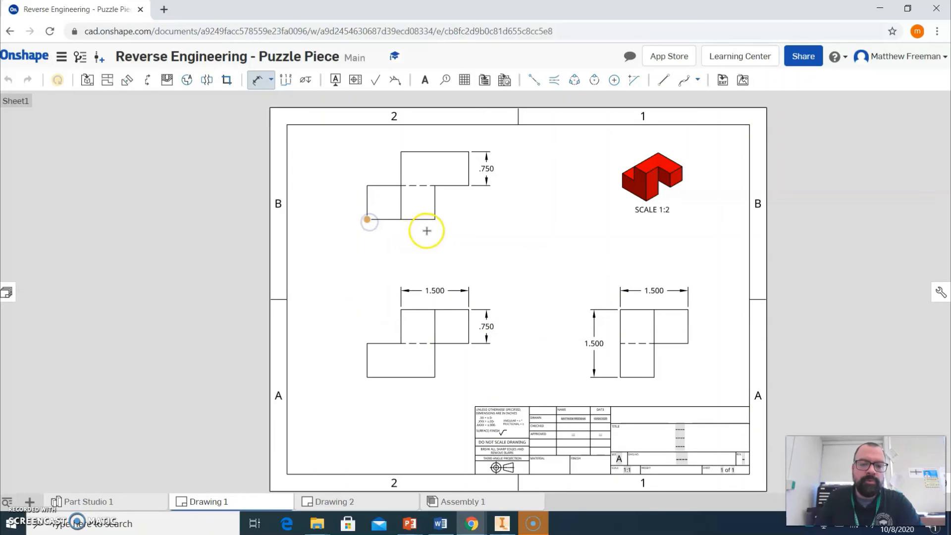
{"action": "left_click", "coordinate": [434, 222]}
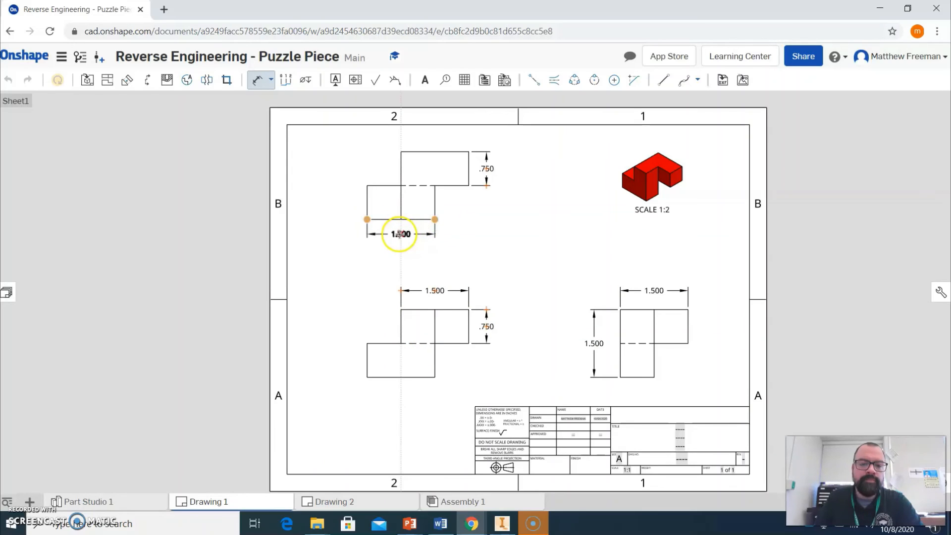
{"action": "left_click", "coordinate": [400, 236]}
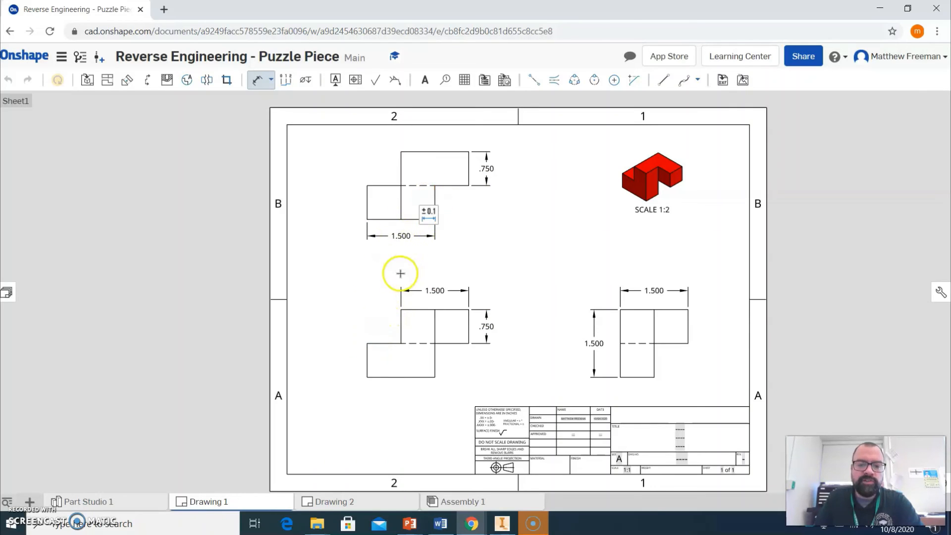
Dimension the overall width of the front view above the upper block's width dimension.
{"action": "left_click", "coordinate": [367, 343]}
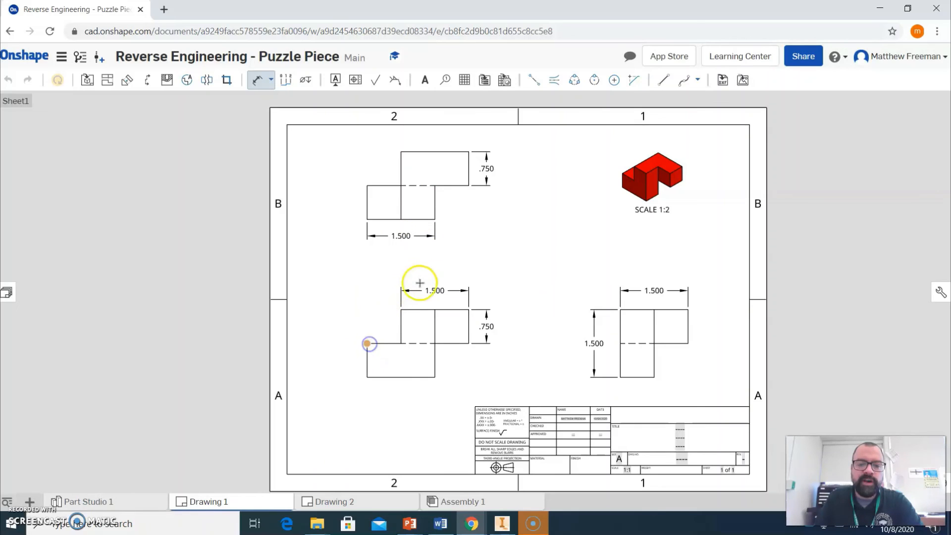
{"action": "left_click", "coordinate": [468, 307]}
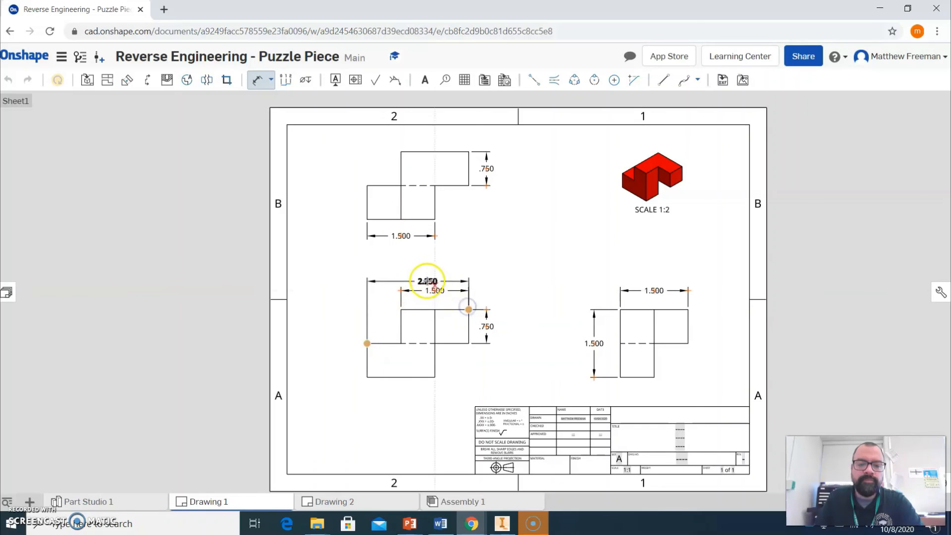
{"action": "left_click", "coordinate": [417, 269]}
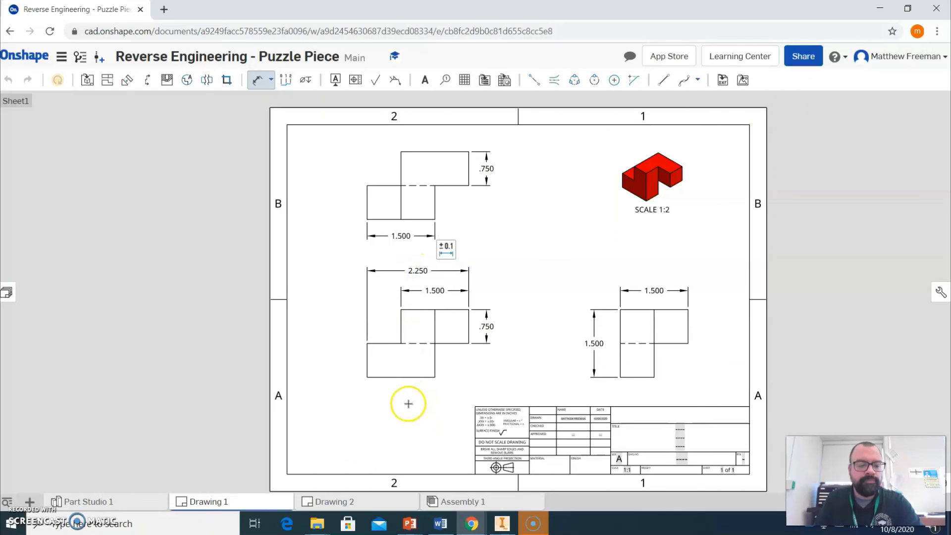
Delete the lower block's 1.500 width dimension from the top view.
{"action": "key", "text": "Escape"}
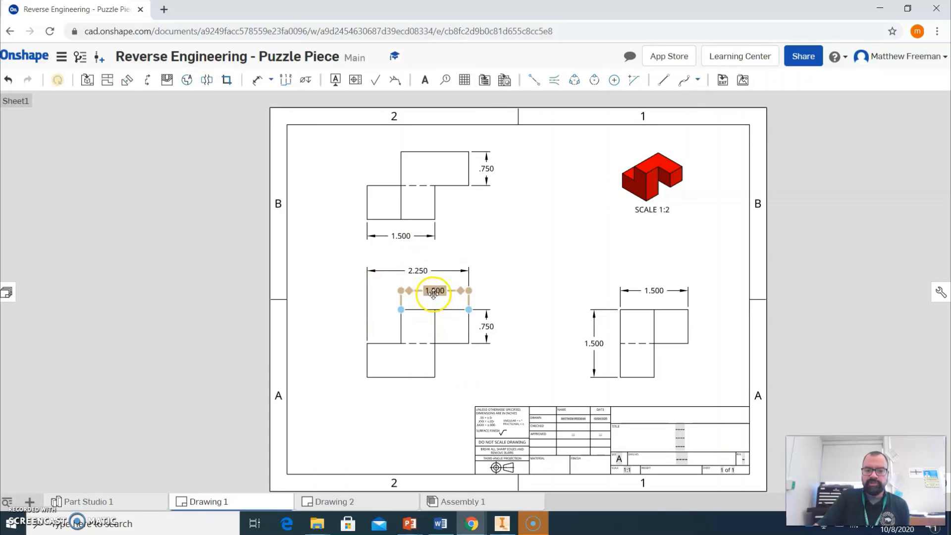
{"action": "left_click", "coordinate": [401, 237]}
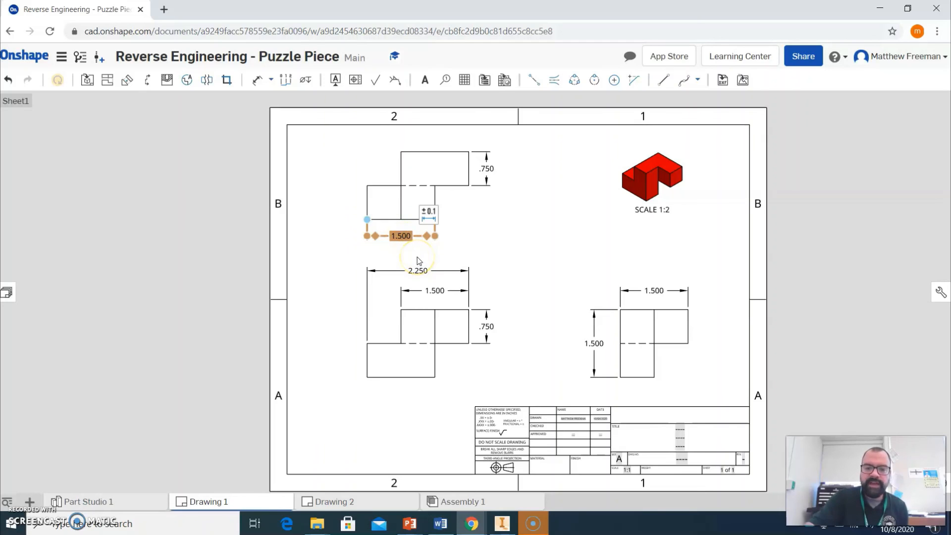
{"action": "key", "text": "Delete"}
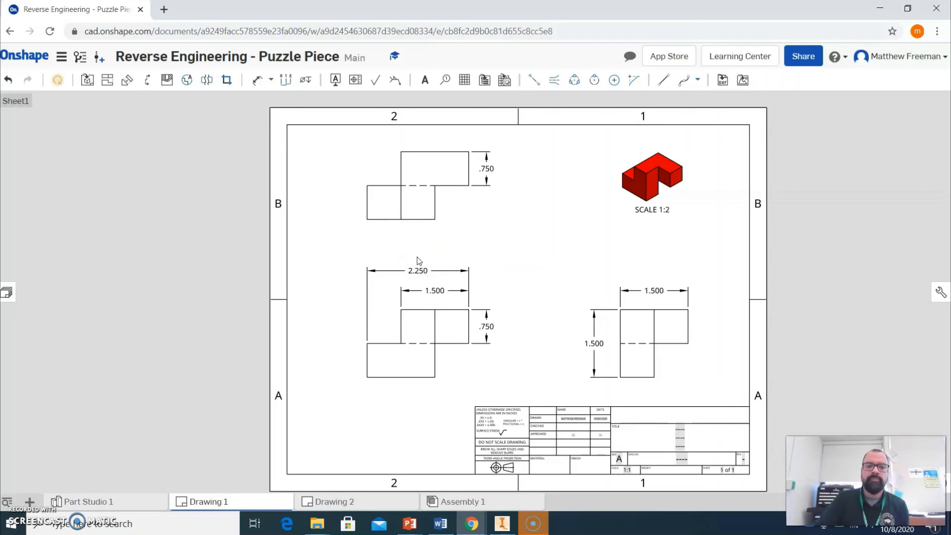
Dimension the horizontal distance from the lower block's right edge to the upper block's right end on the top view.
{"action": "left_click", "coordinate": [257, 79]}
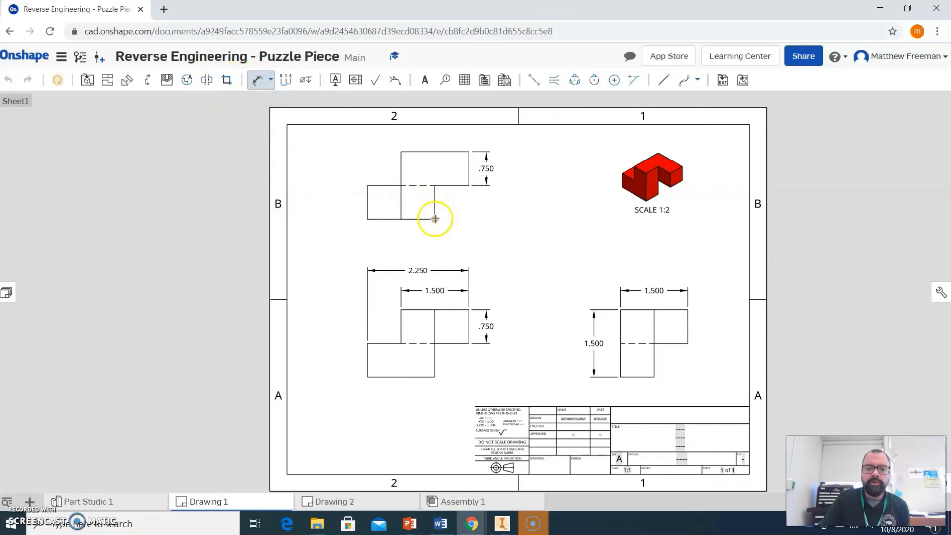
{"action": "left_click", "coordinate": [436, 201]}
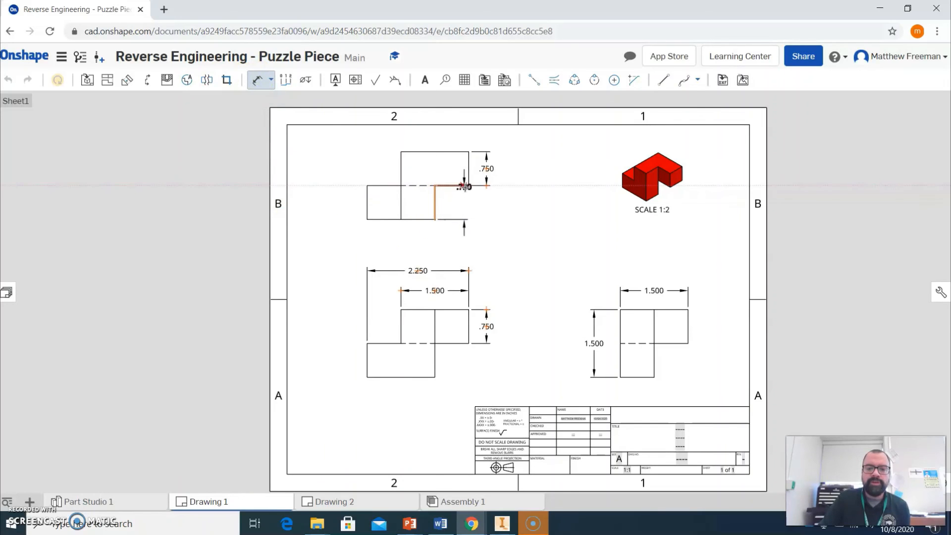
{"action": "left_click", "coordinate": [468, 186]}
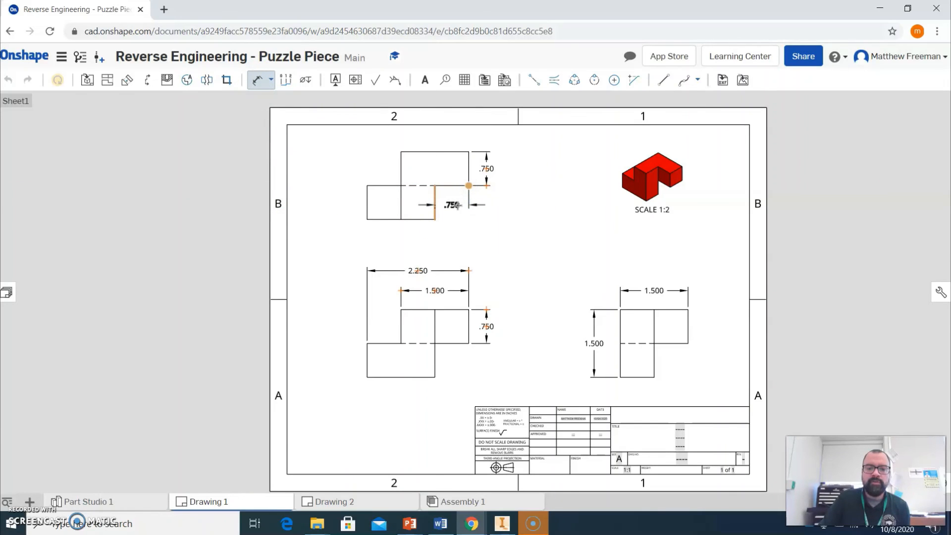
{"action": "left_click", "coordinate": [454, 205]}
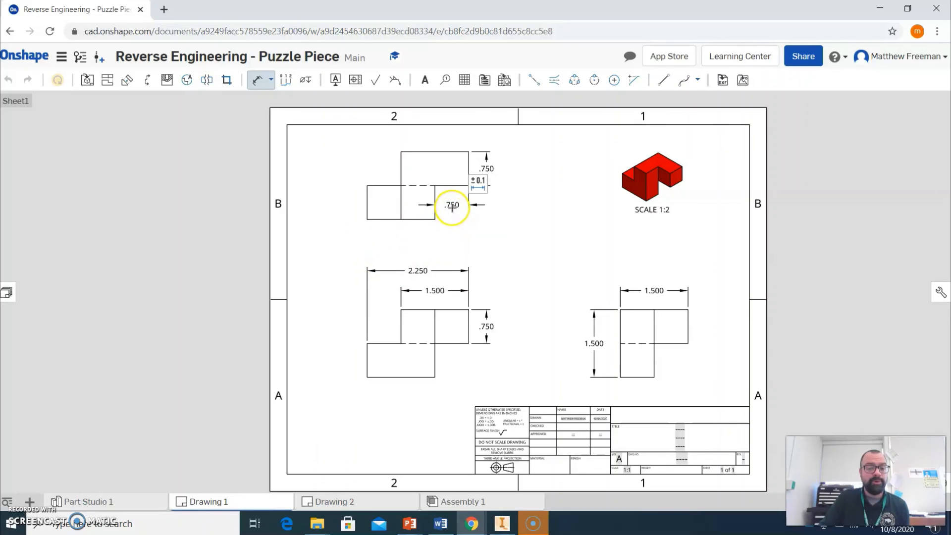
{"action": "left_click", "coordinate": [423, 273]}
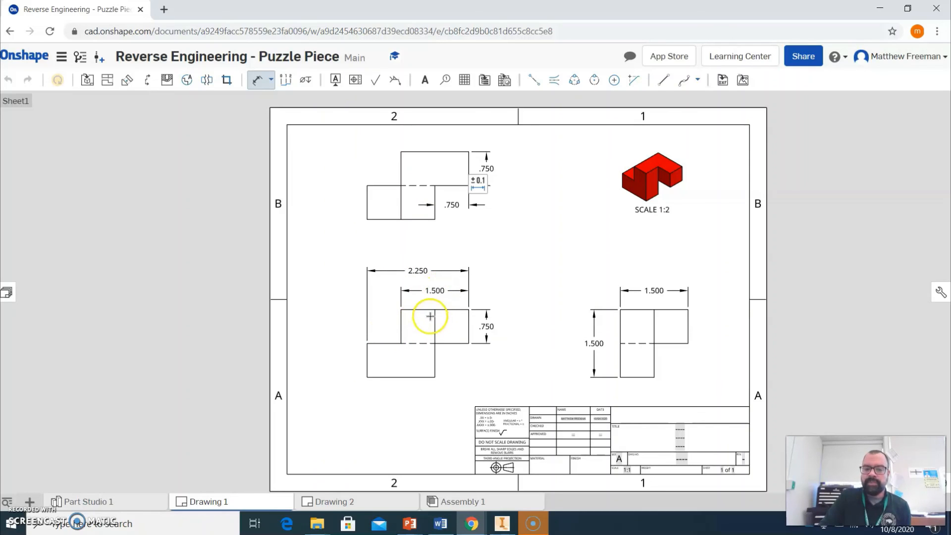
Dimension the distance from the front view's left edge to the upper block's left edge, then delete that dimension.
{"action": "left_click", "coordinate": [401, 325]}
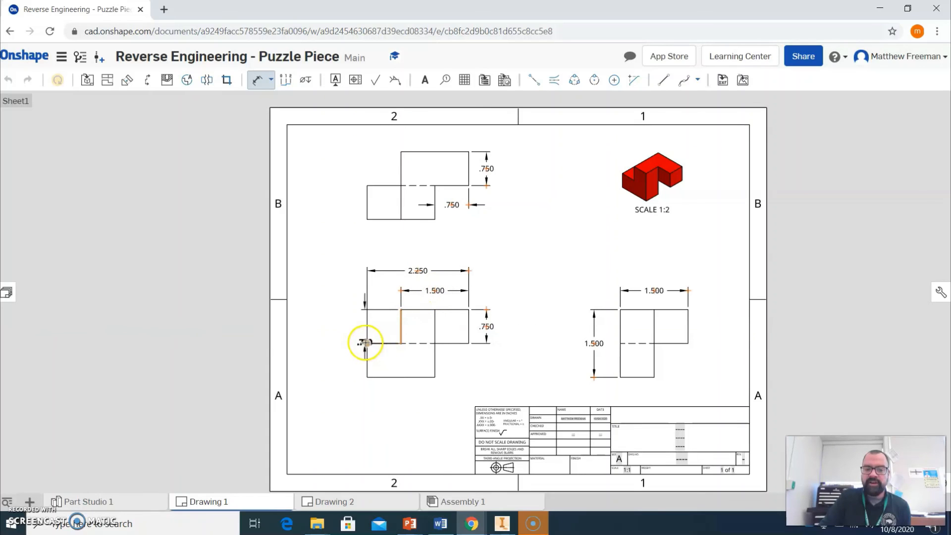
{"action": "left_click", "coordinate": [366, 342]}
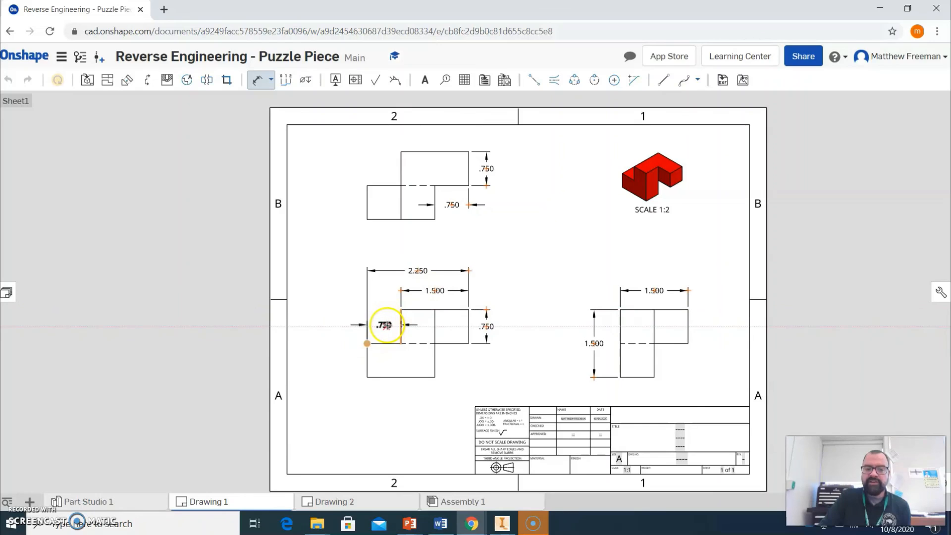
{"action": "left_click", "coordinate": [385, 325]}
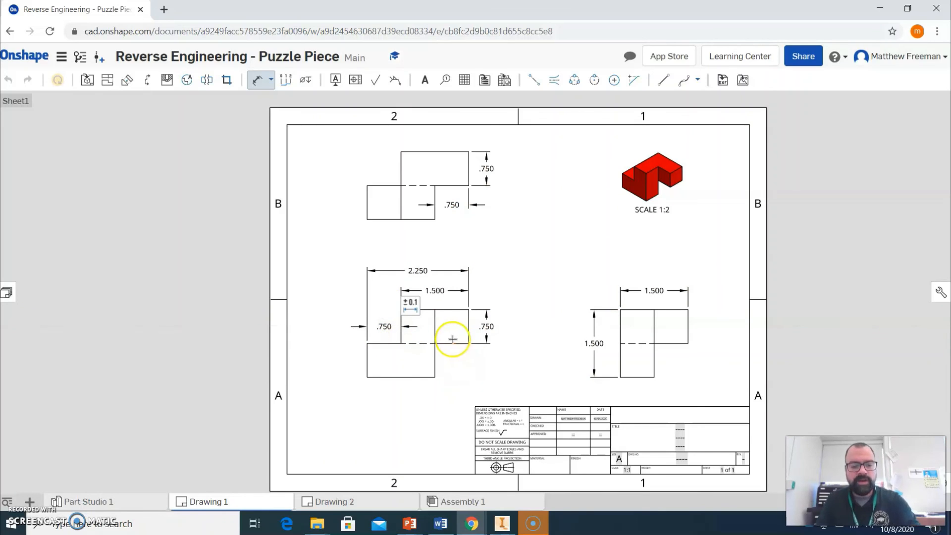
{"action": "key", "text": "Escape"}
{"action": "left_click", "coordinate": [392, 329]}
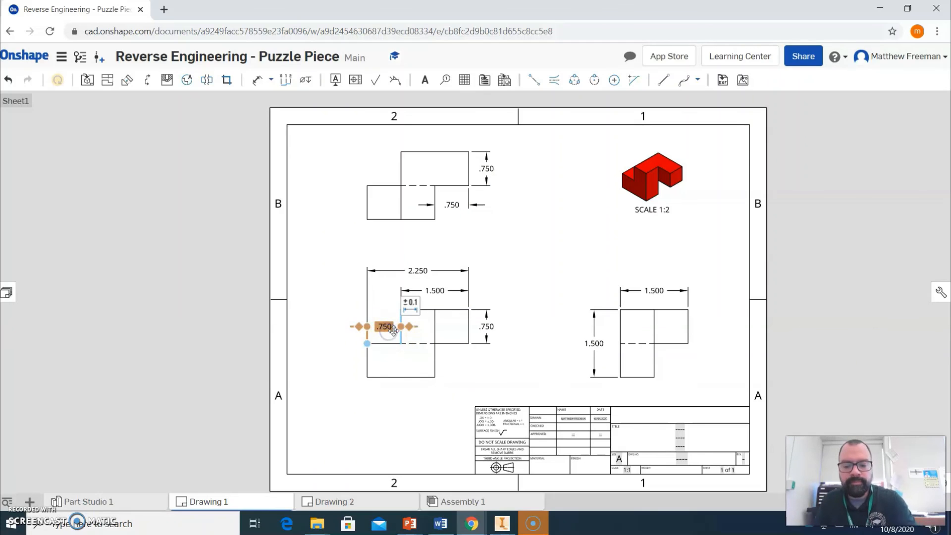
{"action": "key", "text": "Delete"}
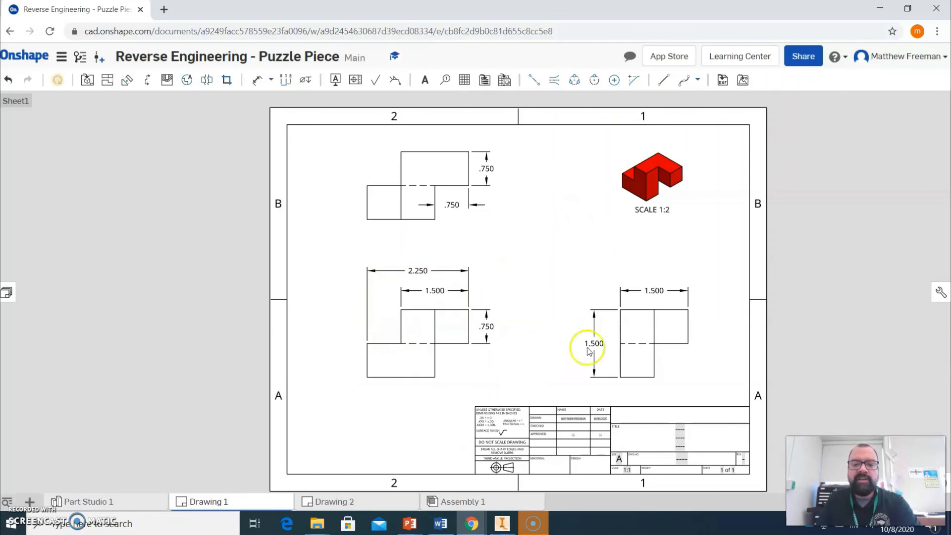